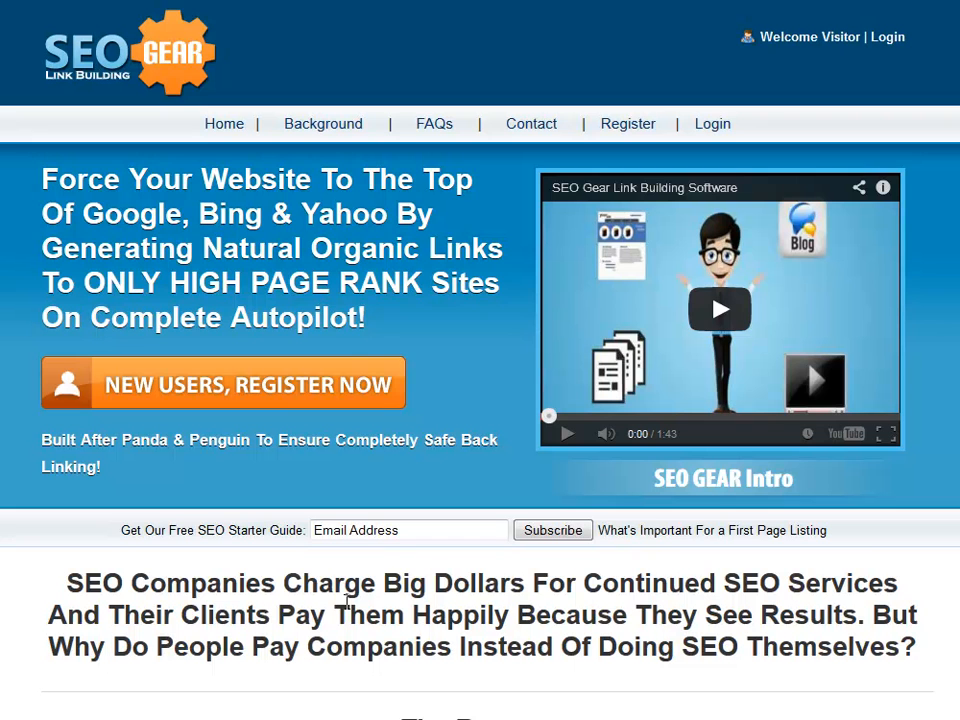
# Step: Log in to SEO Gear with the saved username and the account password
pyautogui.click(897, 47)
pyautogui.click(629, 246)
pyautogui.click(600, 278)
pyautogui.click(594, 289)
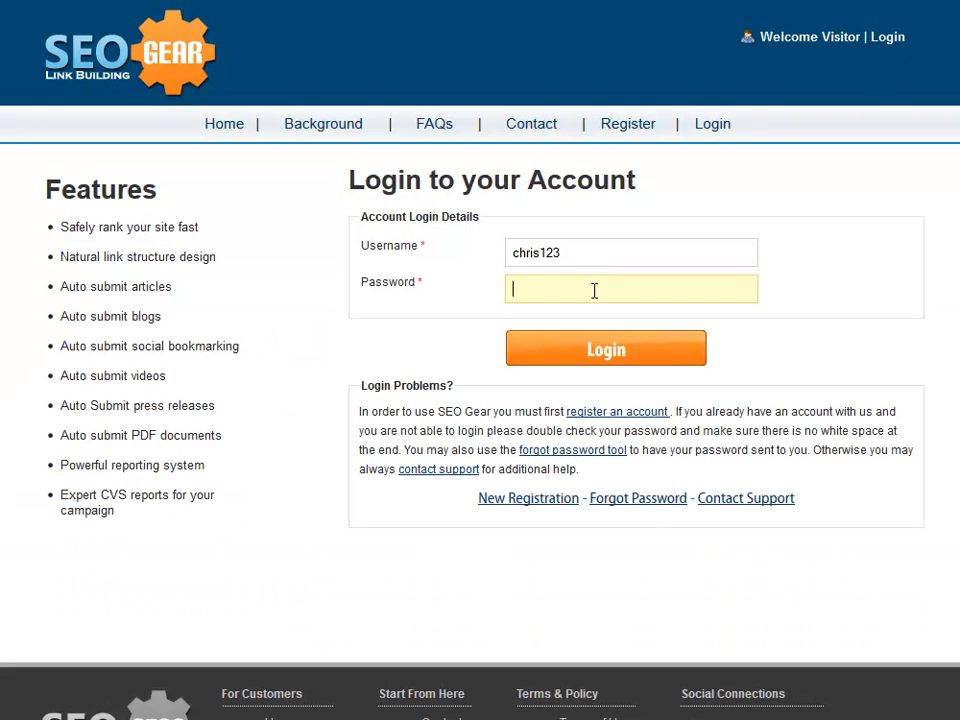
pyautogui.write('123456')
pyautogui.click(557, 349)
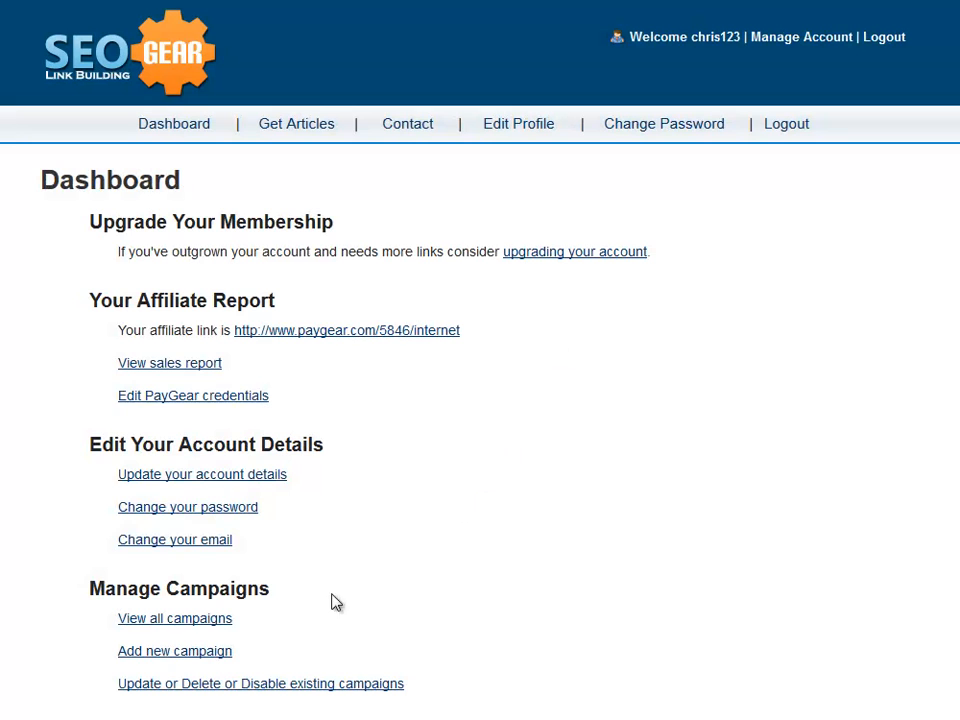
# Step: Choose 'Add new campaign' under Manage Campaigns on the Dashboard
pyautogui.click(214, 659)
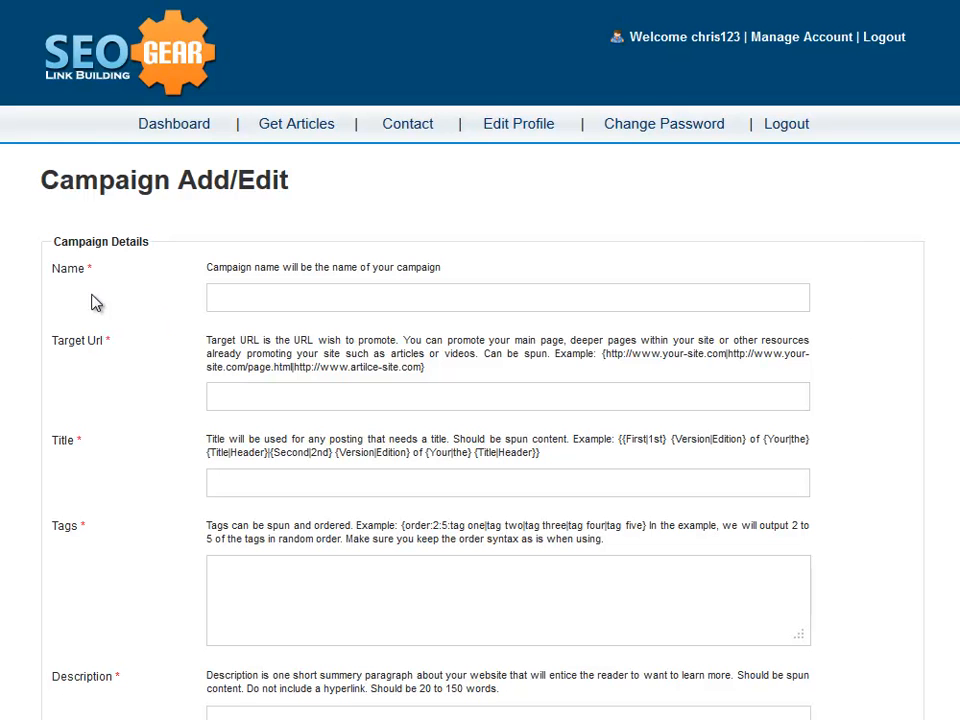
pyautogui.click(252, 296)
pyautogui.write('PayGear')
pyautogui.click(223, 397)
pyautogui.write('http://www.paygear.com')
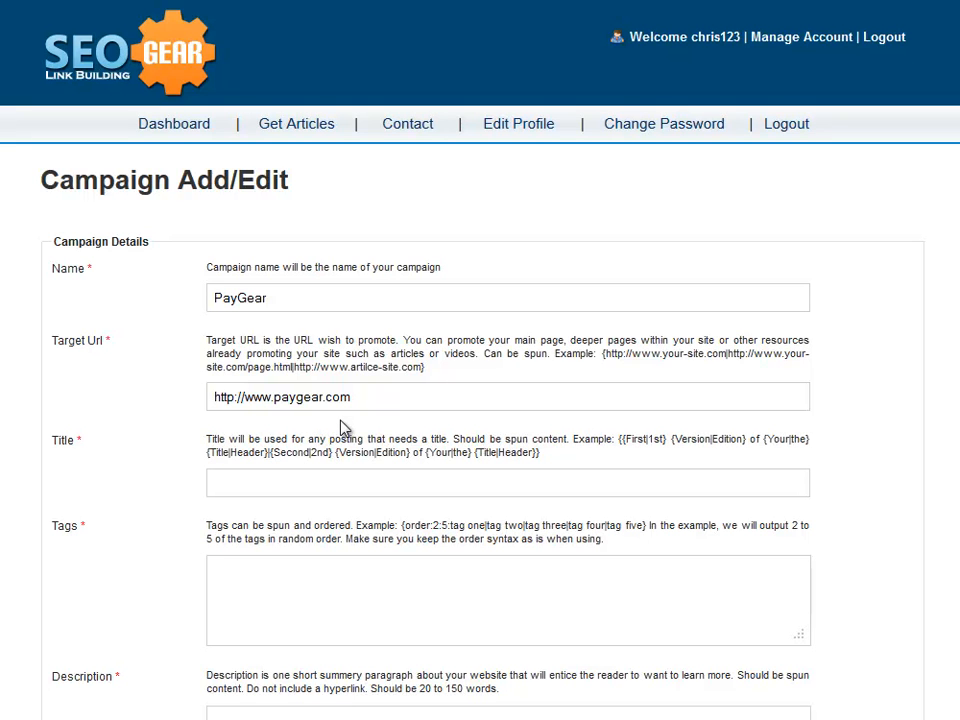
# Step: Make the target URL {home page|credit card setup page} spintax using braces and a pipe
pyautogui.click(386, 396)
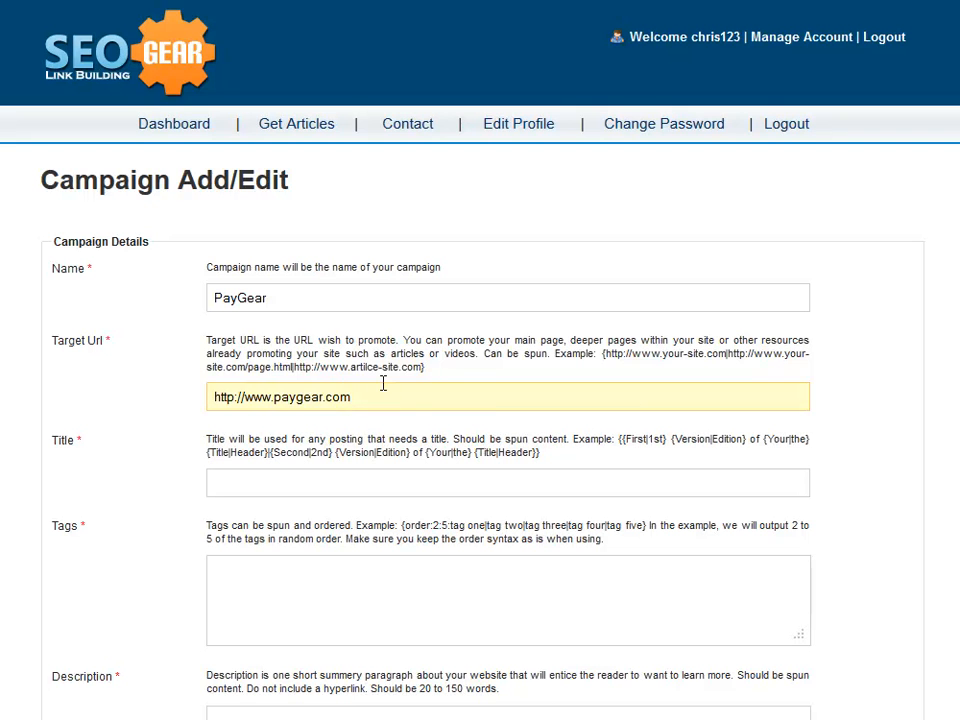
pyautogui.write('http://www.paygear.com/contents/creditcardsetup/')
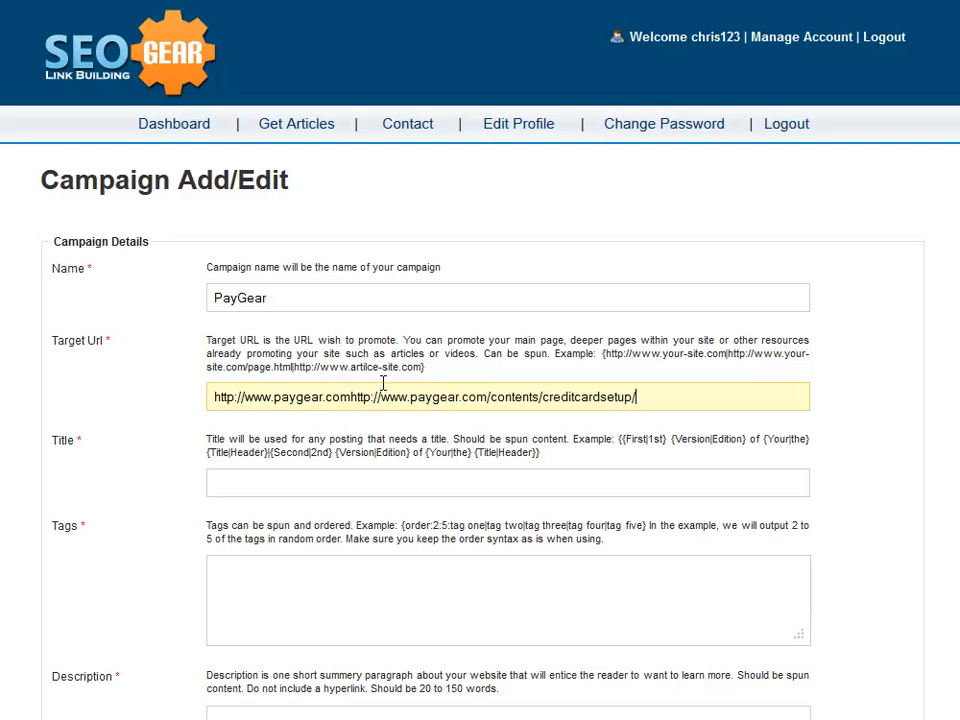
pyautogui.click(211, 397)
pyautogui.write('{')
pyautogui.click(652, 394)
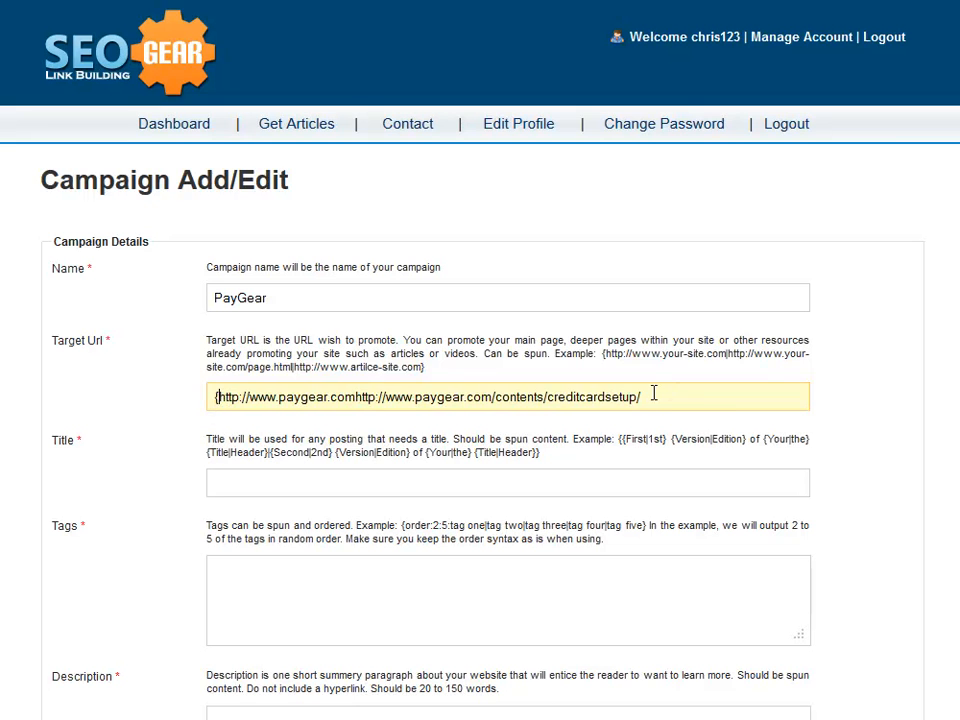
pyautogui.write('}')
pyautogui.click(352, 395)
pyautogui.write('|')
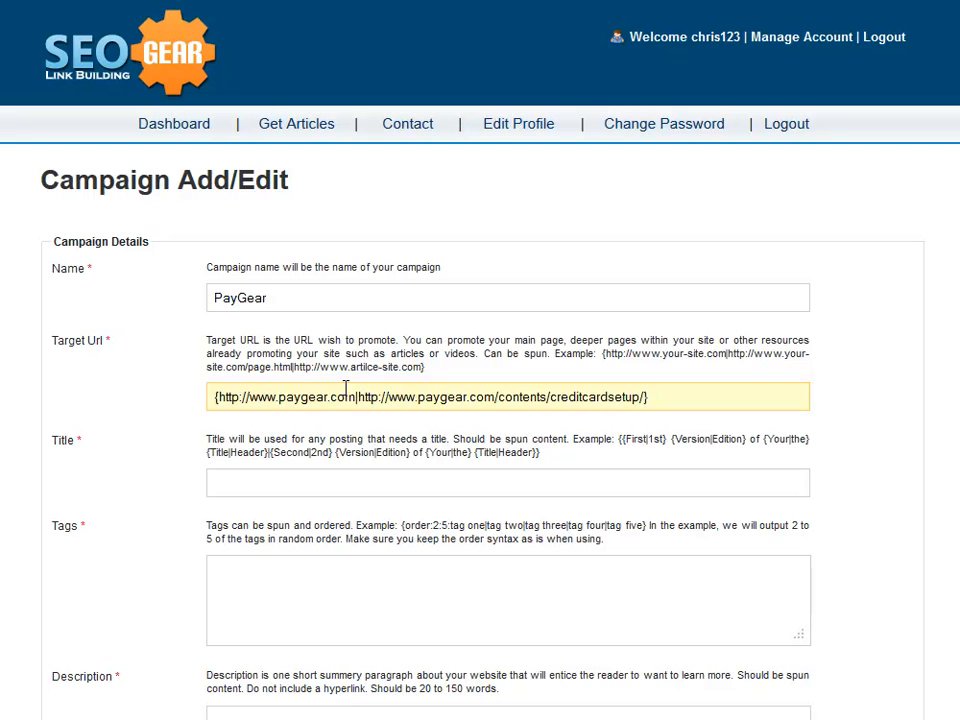
pyautogui.click(342, 440)
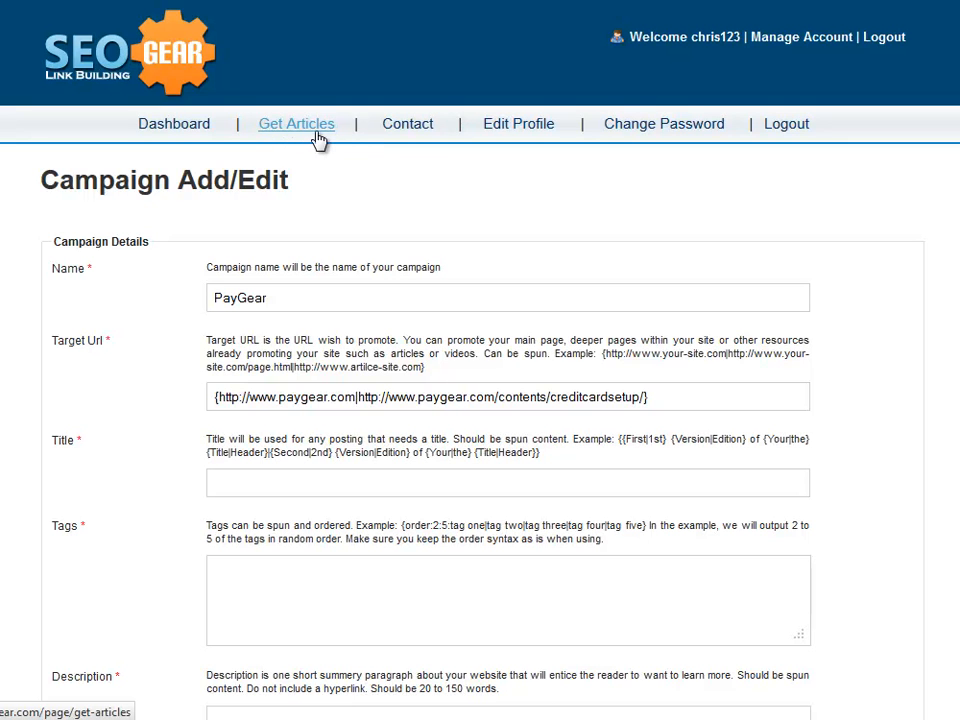
pyautogui.click(319, 488)
# Step: Put the affiliate-network title spintax in Title and preview three spun versions in UberToolz
pyautogui.write('or|Choose|Select} an Affiliate Network {to have|to get|to obtain|to acquire|to enjoy} Instant Commissions}')
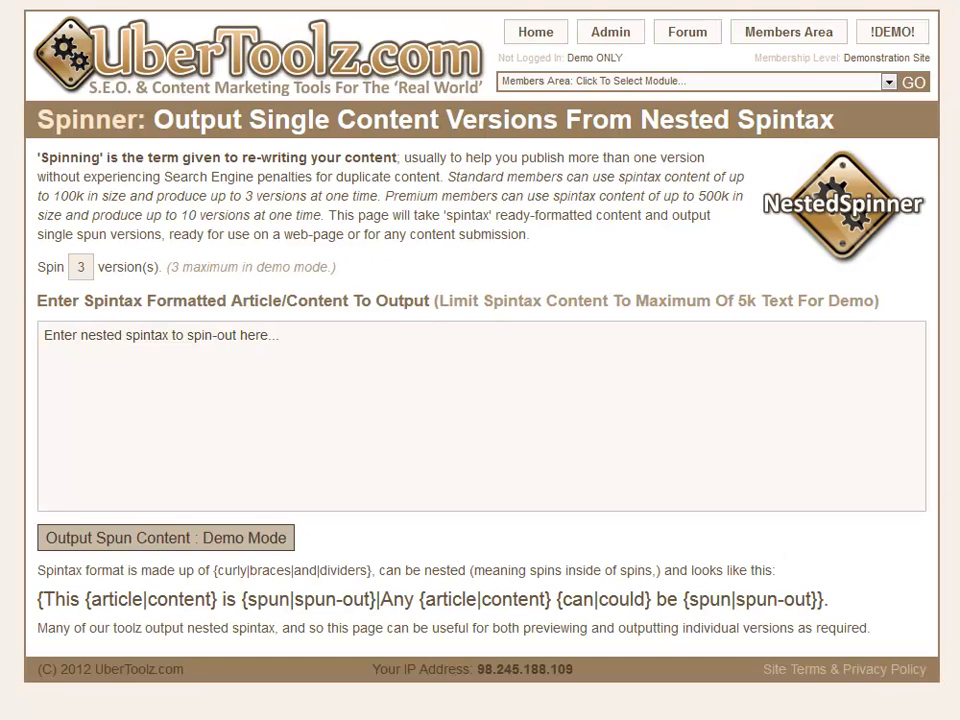
pyautogui.click(304, 376)
pyautogui.write("{{Why|The Reasons Why} {it Pays|it is Good|It's Smart} to Settle for an Affiliate Network {having|with} Instant Commissions|Why is it {Necessary to|Essential to|Important to|Recommended to} Settle for an Affiliate Network {Offering|Providing|Giving} Instant Commissions|Why is It More {Advantageous|Beneficial|Useful|Helpful} to {Pick|Choose|Select|Opt for|Go with} an Affiliate Network that Have Instant Commissions?|Why it is {Best To|Advisable To|Wise To} {Opt For|Go For|Choose|Select} an Affiliate Network {to have|to get|to obtain|to acquire|to enjoy} Instant Commissions}")
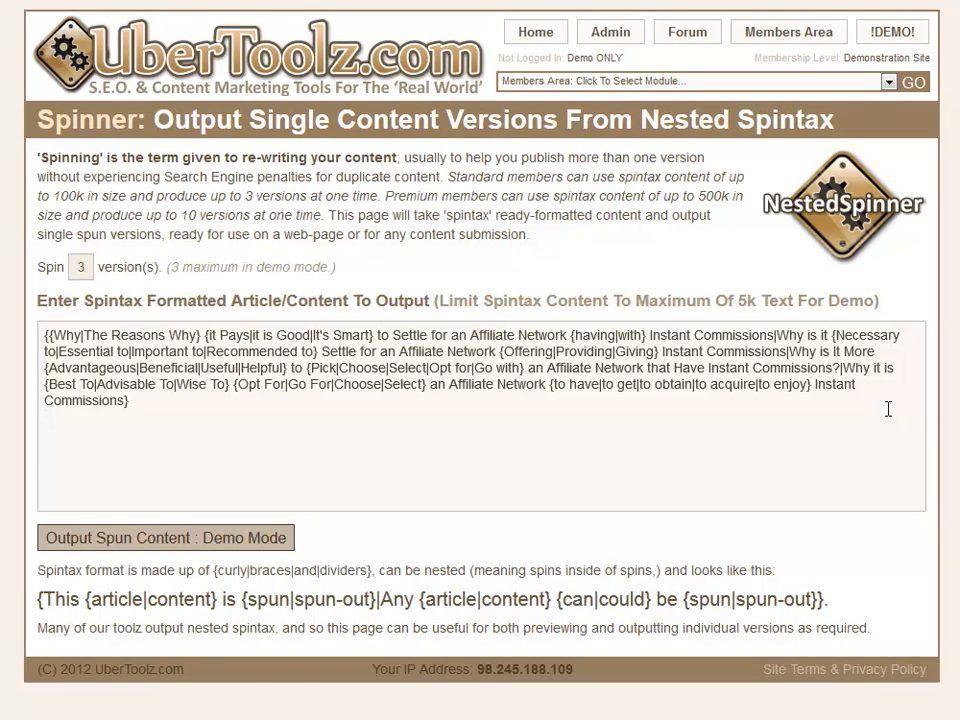
pyautogui.click(252, 539)
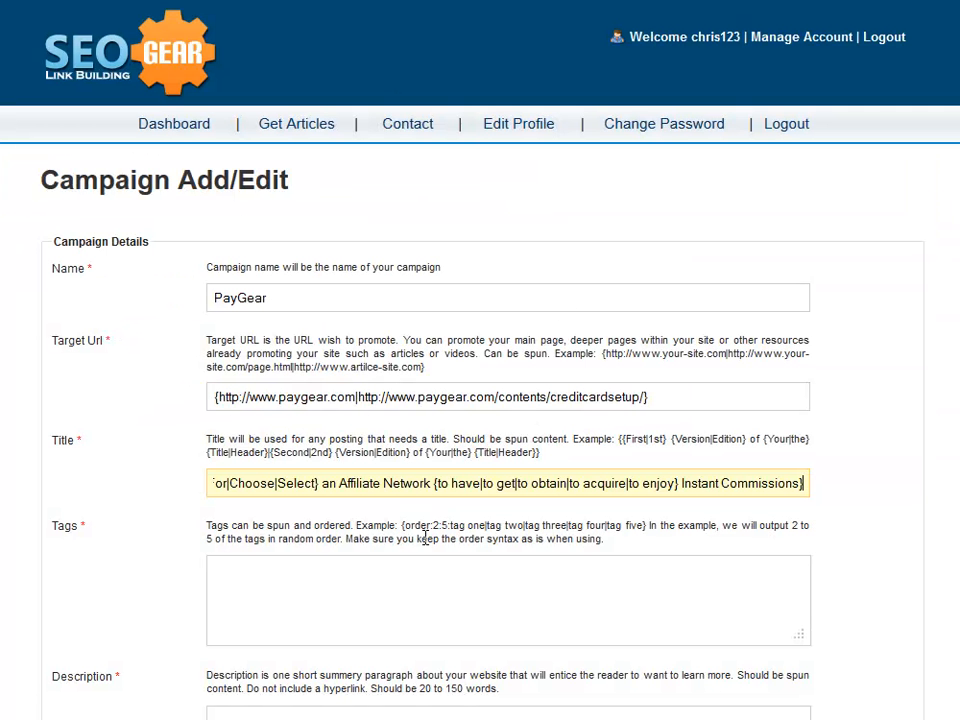
# Step: Fill Tags with the {order:...} affiliate tag spintax, raising the minimum count from 2 to 3
pyautogui.click(251, 571)
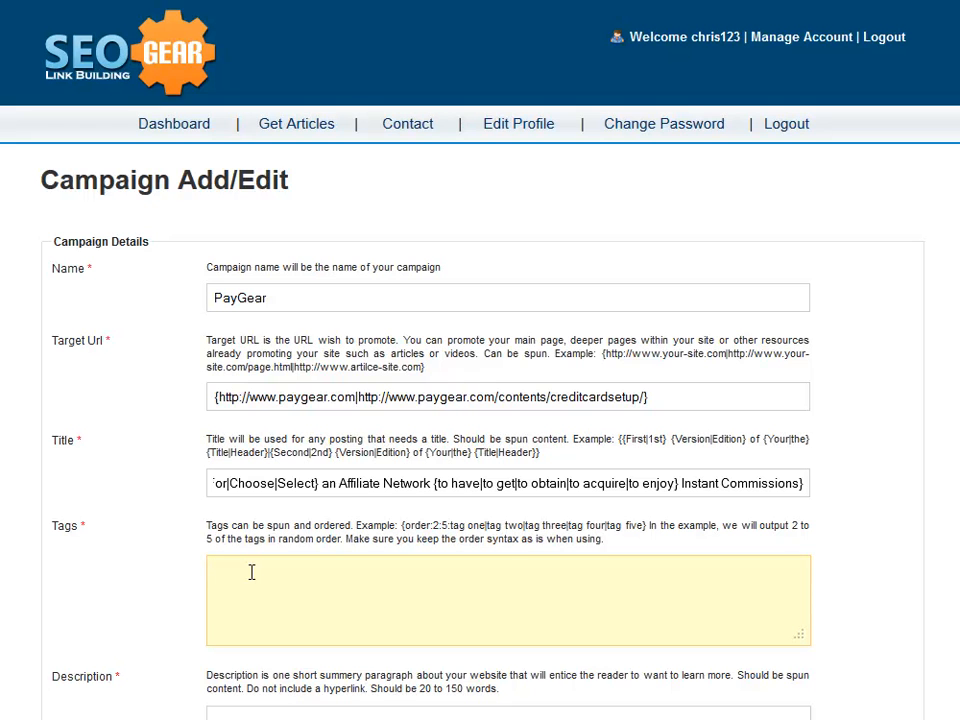
pyautogui.write('{order:2:5:affiliate software|affiliate manager|shopping cart|instant commission|affiliate management}')
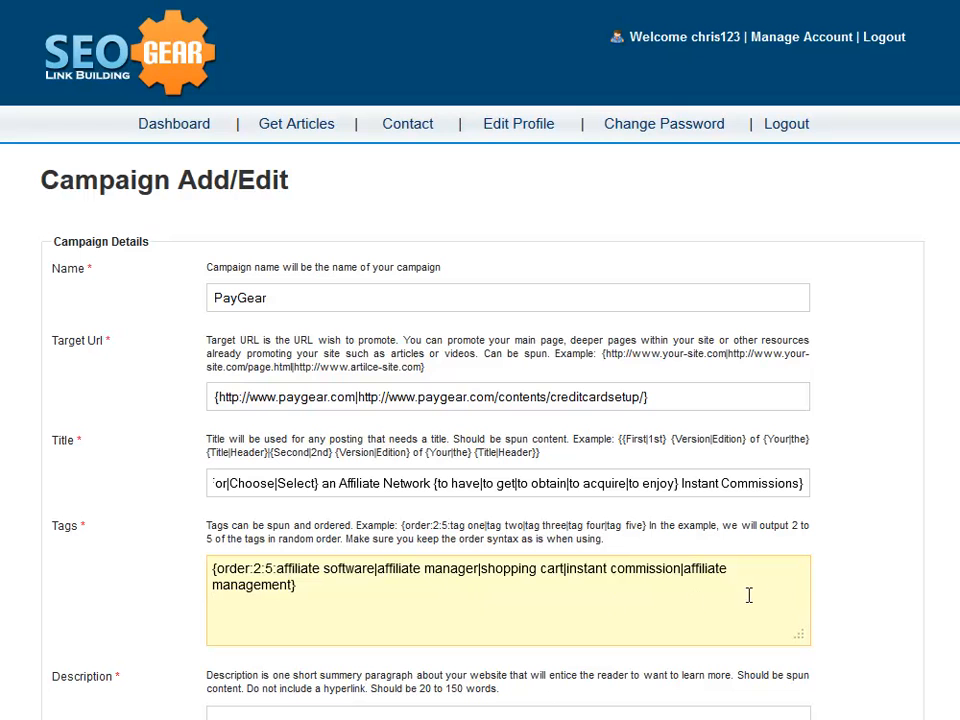
pyautogui.click(857, 611)
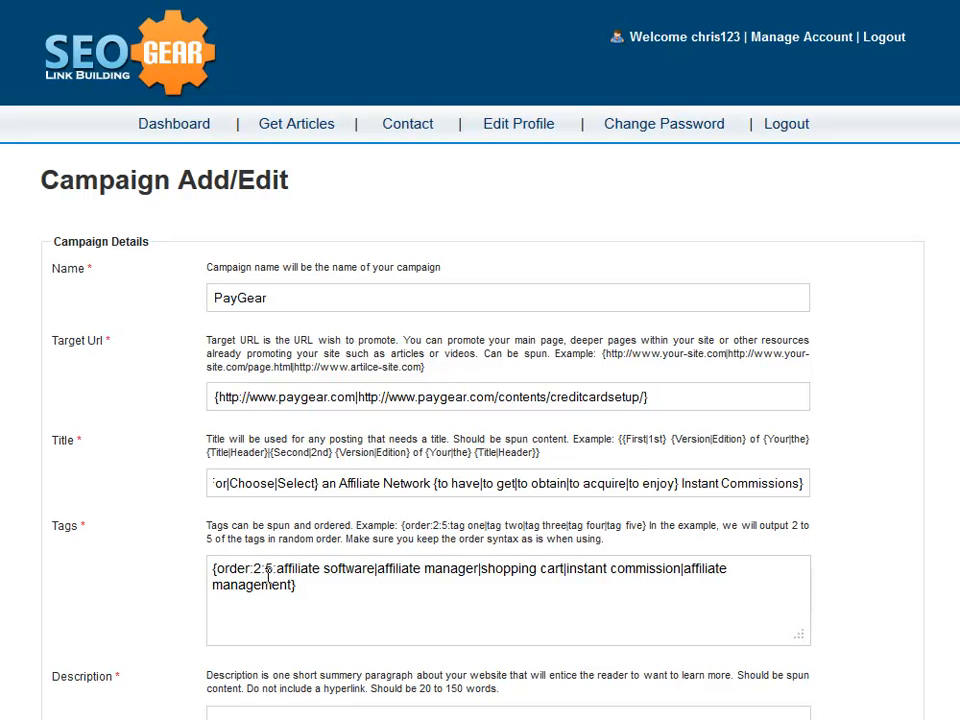
pyautogui.click(263, 572)
pyautogui.doubleClick(263, 572)
pyautogui.write('3')
pyautogui.click(332, 594)
pyautogui.click(865, 566)
# Step: Paste the affiliate-marketing spintax paragraph into the Description box
pyautogui.scroll(-5, 480, 400)
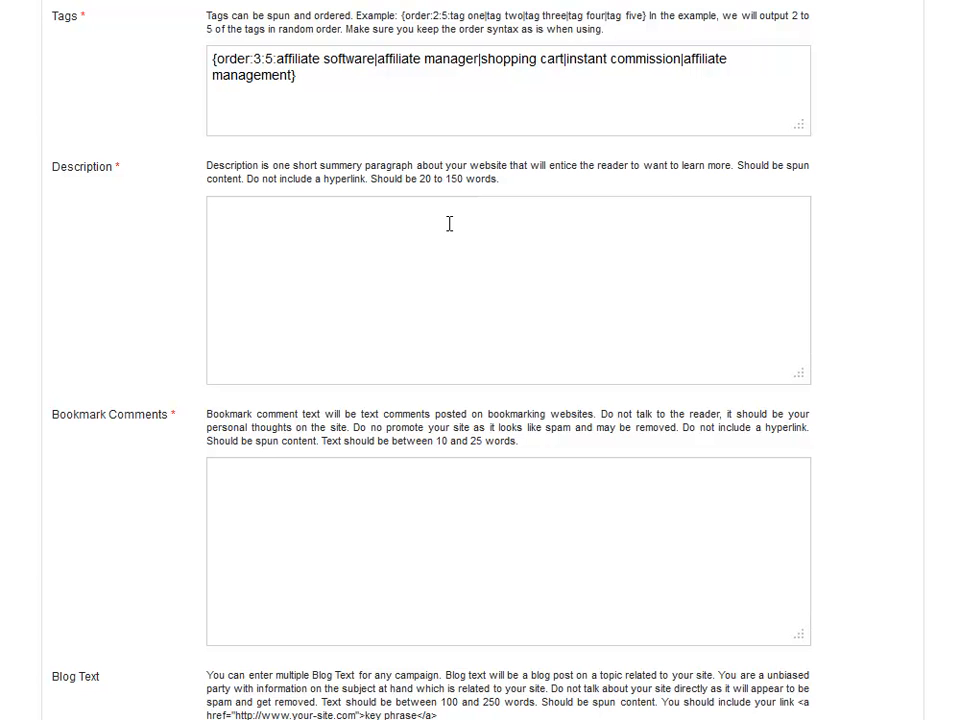
pyautogui.click(336, 235)
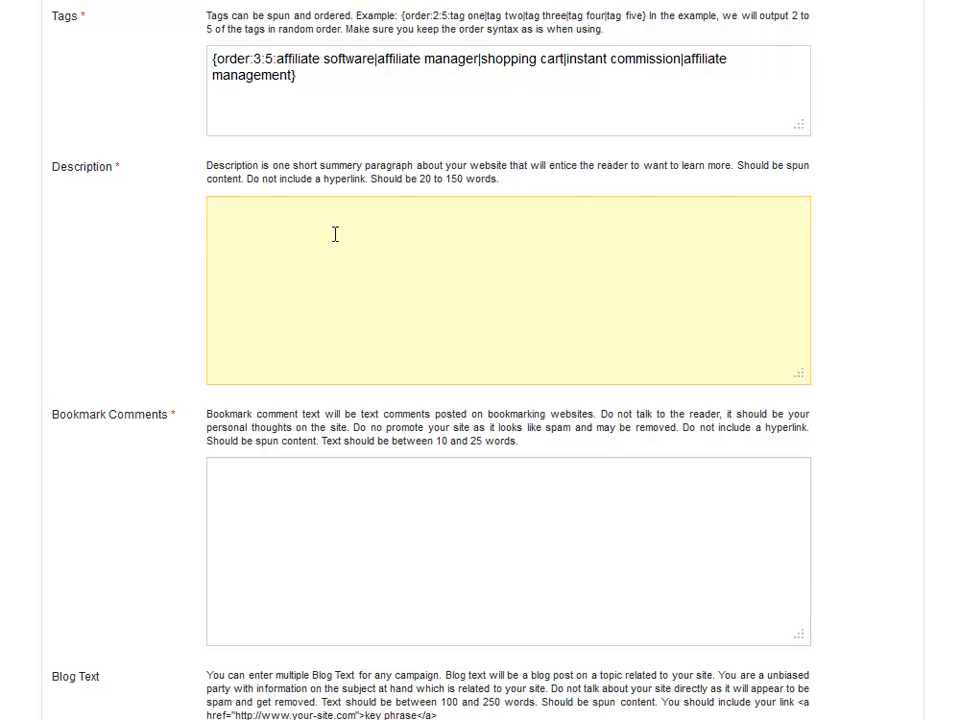
pyautogui.hotkey('ctrl', 'v')
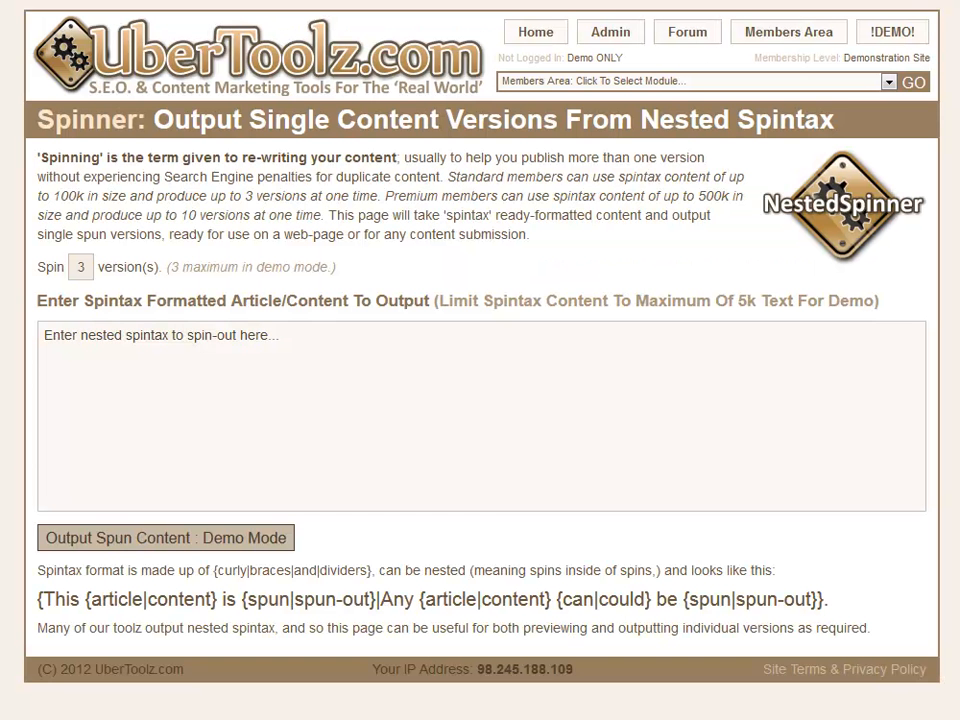
# Step: Test the description spintax in UberToolz, generating three spun demo versions
pyautogui.click(182, 336)
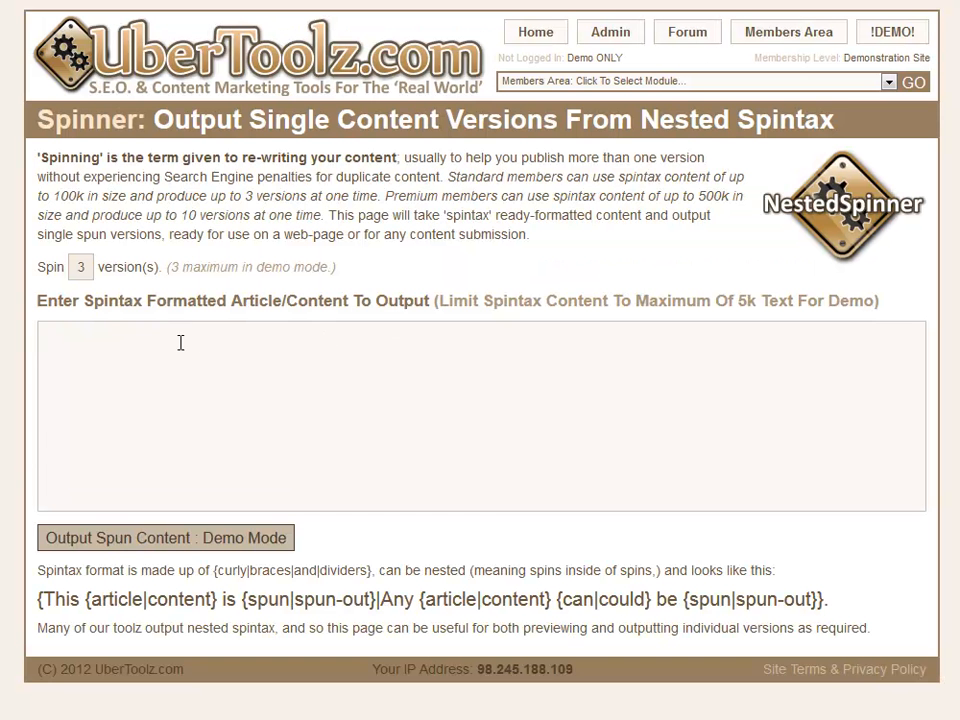
pyautogui.hotkey('ctrl', 'v')
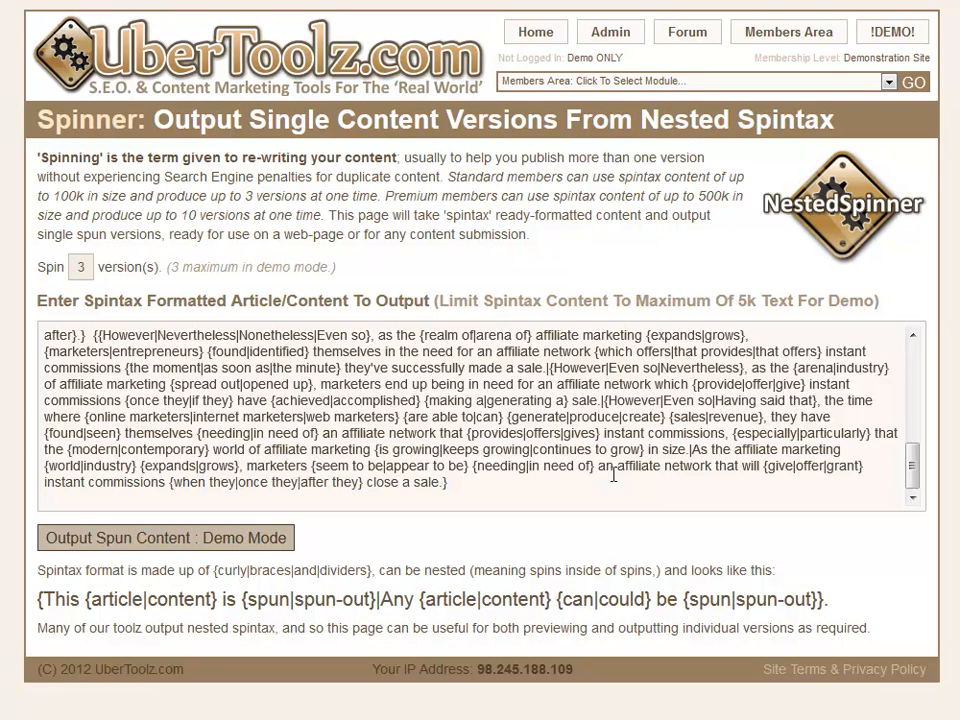
pyautogui.click(249, 540)
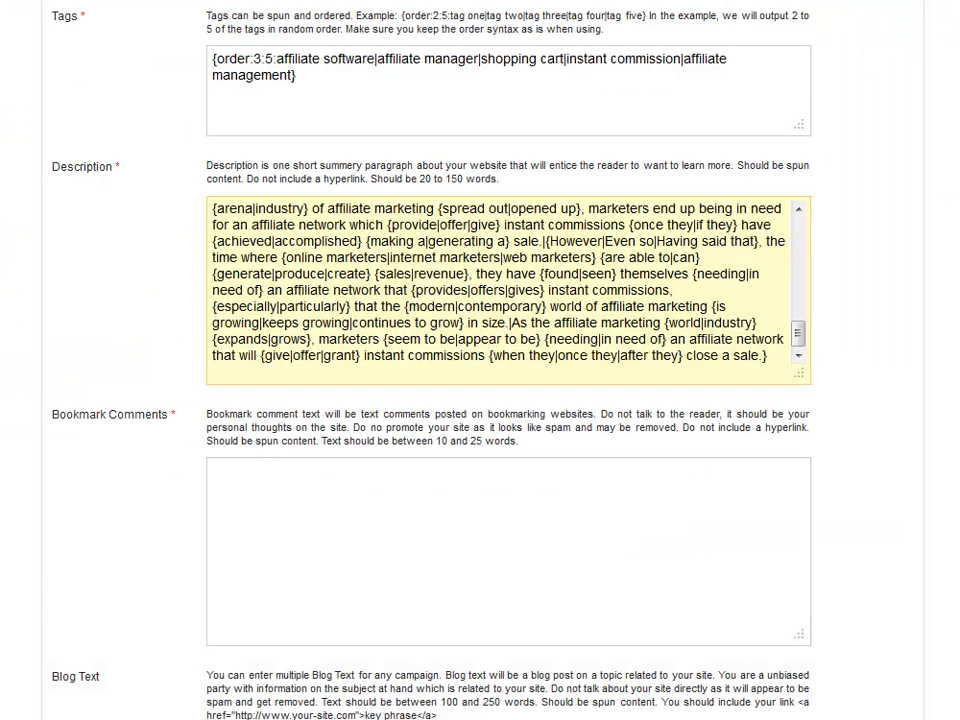
pyautogui.click(144, 458)
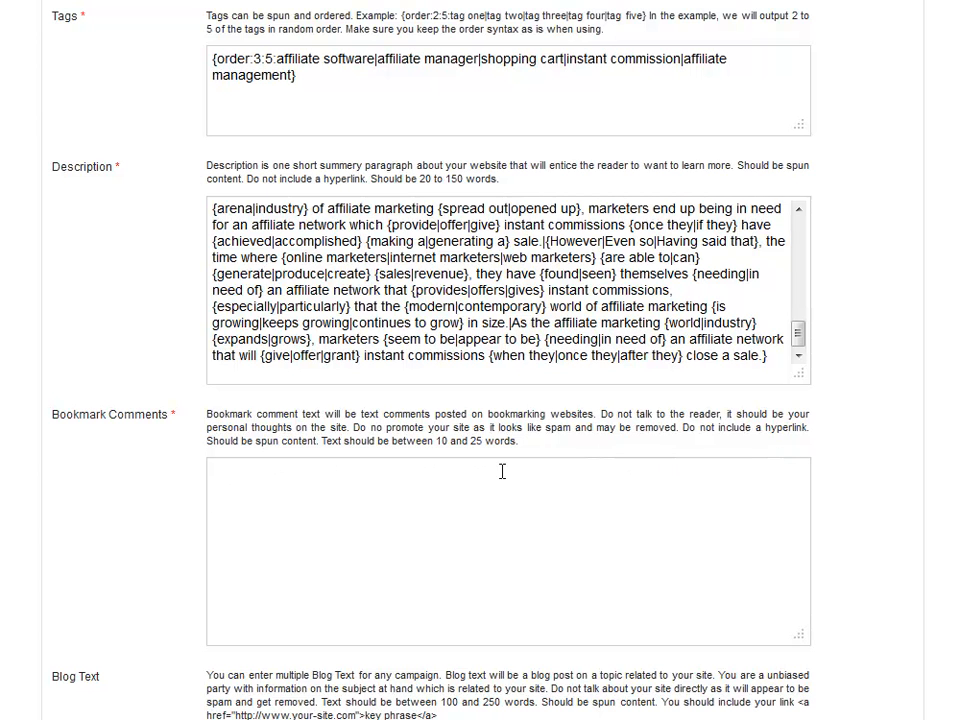
# Step: Paste the small-business-owner comment spintax into Bookmark Comments, followed by a line break
pyautogui.click(379, 493)
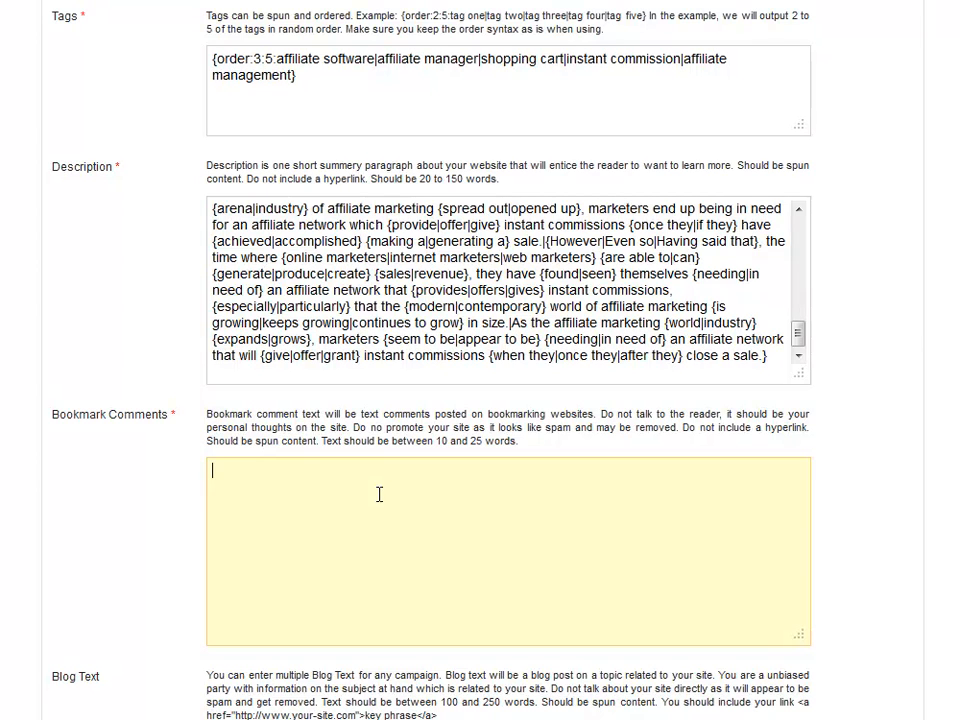
pyautogui.write('I {work|function|perform|operate} with {many|numerous|several|a lot of|quite a few} {small|little|tiny|modest|smaller} {business|company|enterprise|organization|small business} owners and I have to say your {blog|weblog} has some {very|extremely|really|quite|incredibly} insightful {information|info|details|data|facts}.')
pyautogui.press('Return')
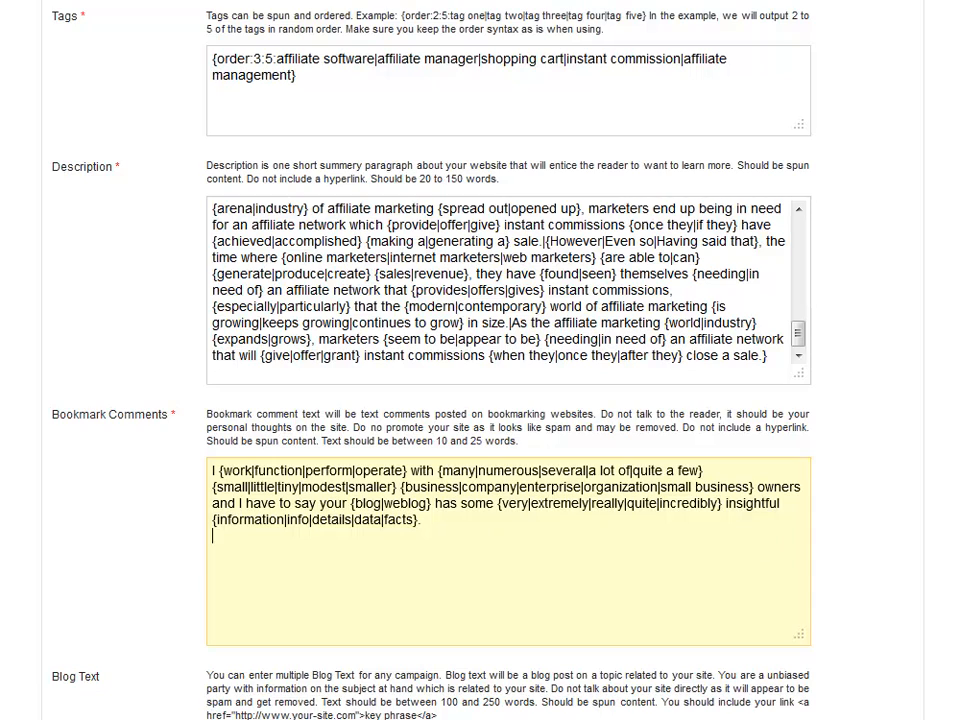
pyautogui.click(880, 540)
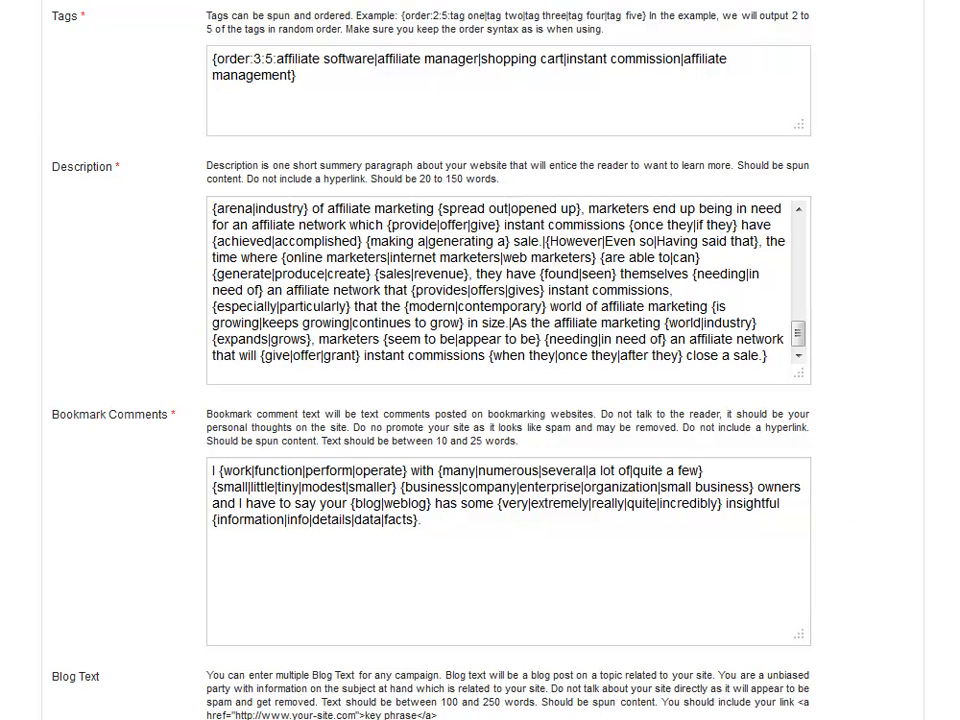
pyautogui.scroll(-6, 527, 277)
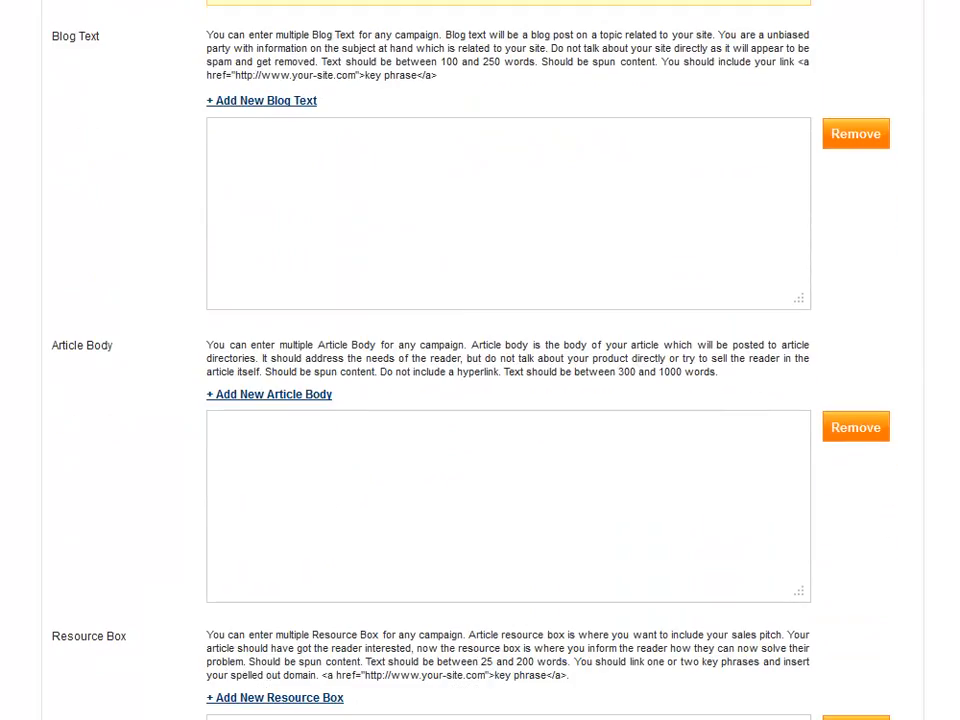
# Step: Paste the spun instant-commission affiliate blog post into Blog Text and review it
pyautogui.click(501, 255)
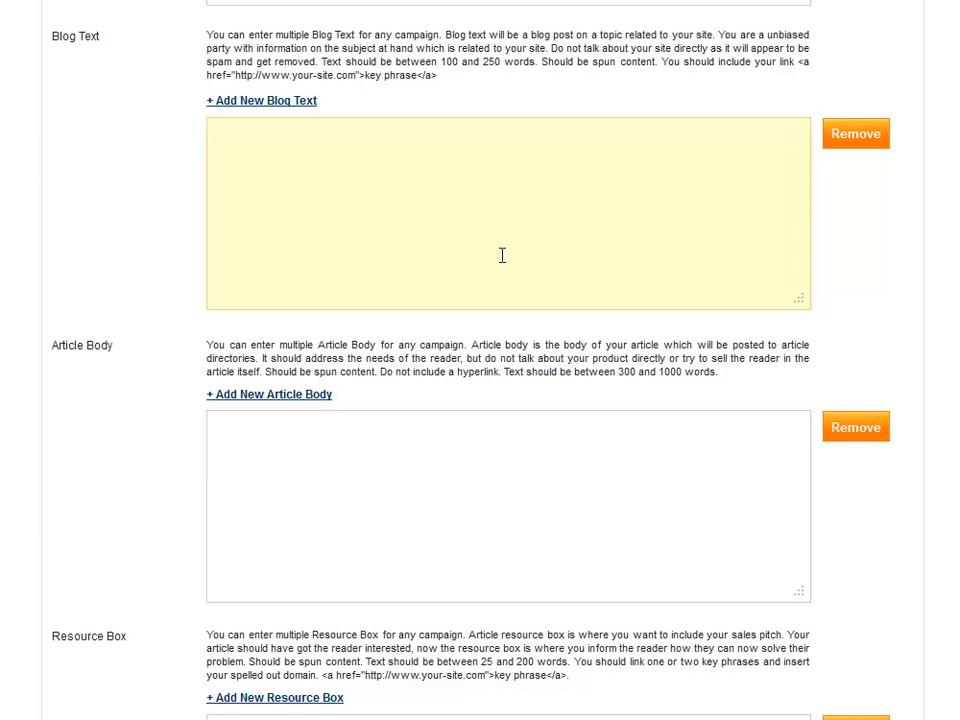
pyautogui.hotkey('ctrl', 'v')
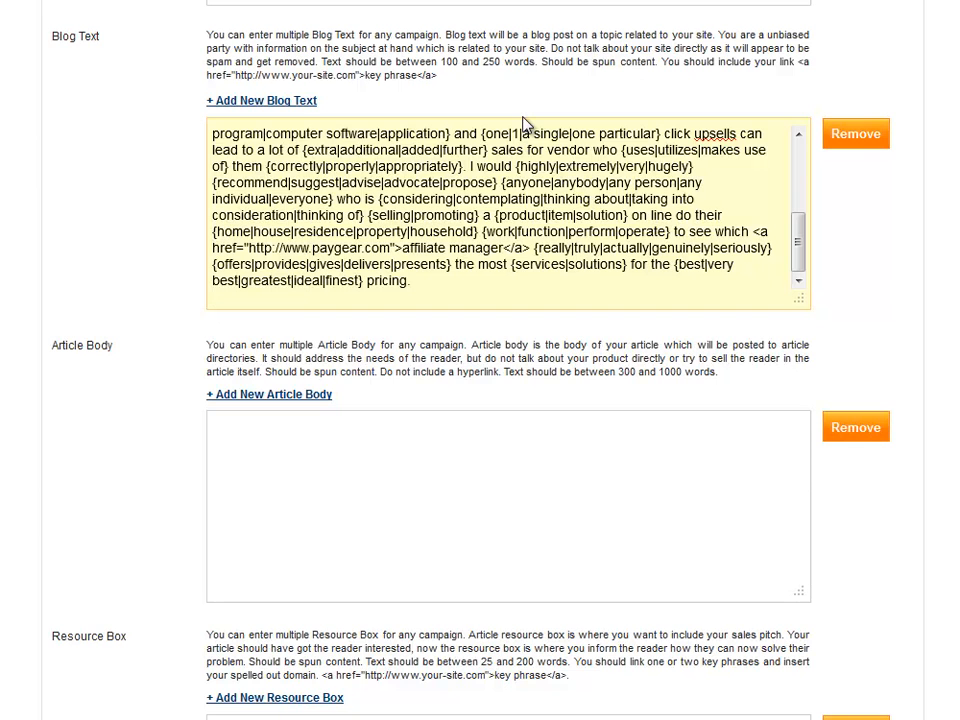
pyautogui.click(856, 221)
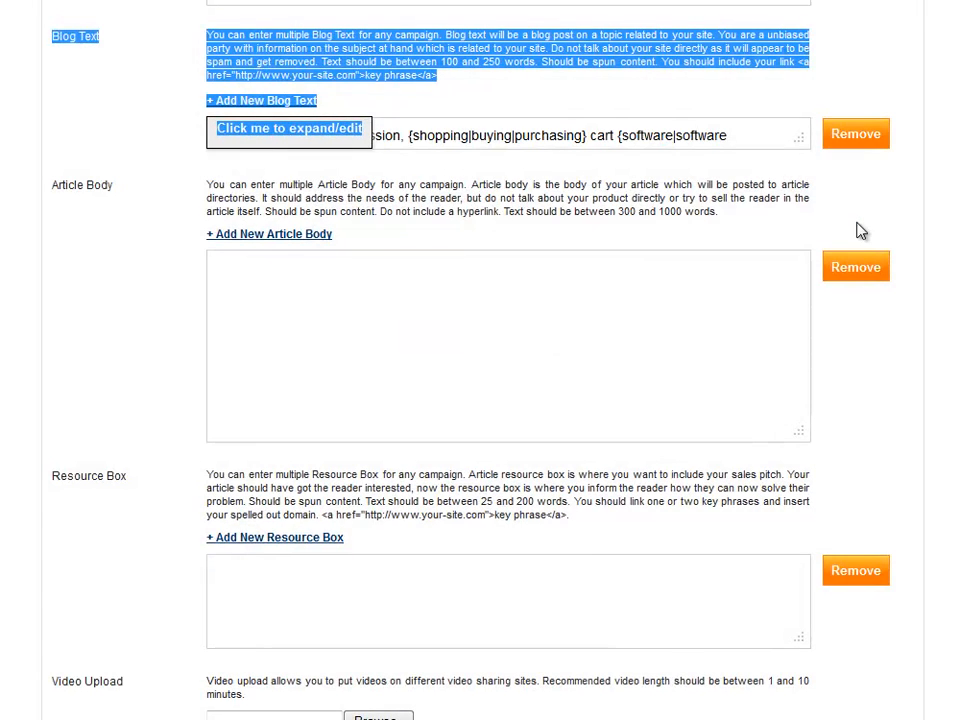
pyautogui.click(325, 147)
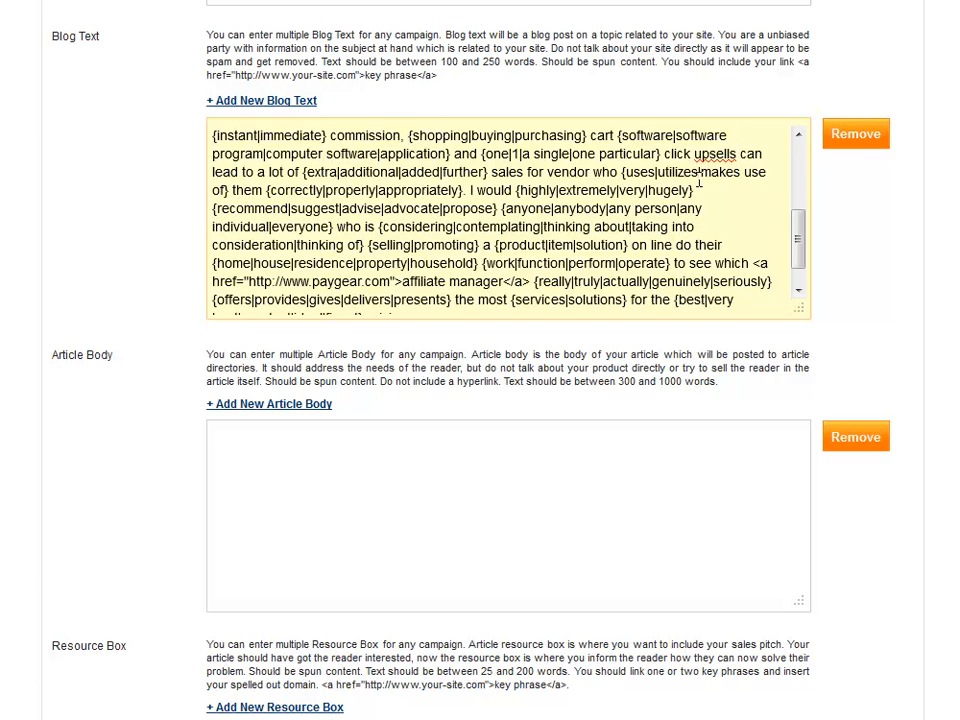
pyautogui.click(848, 218)
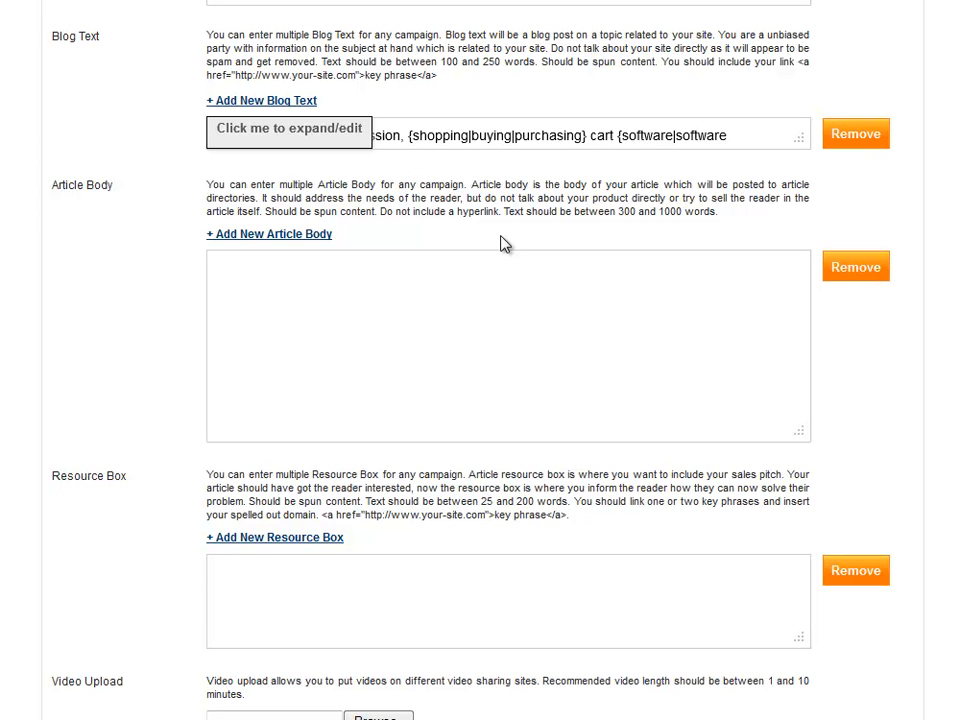
# Step: Paste the spun affiliate-network and shopping-cart article into Article Body
pyautogui.click(315, 287)
pyautogui.hotkey('ctrl', 'v')
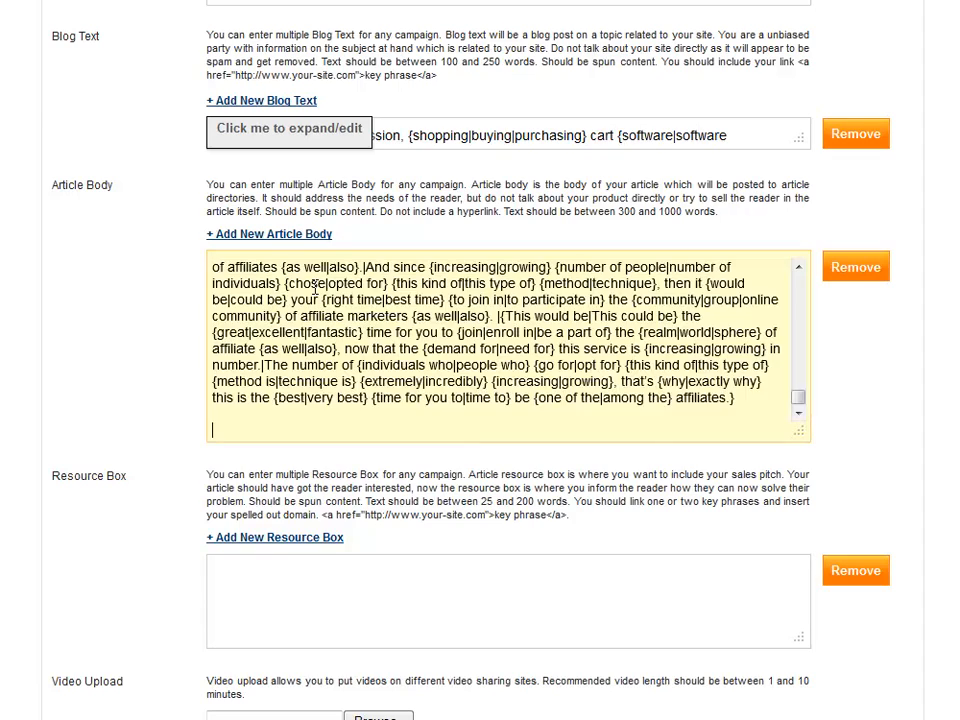
pyautogui.moveTo(799, 399)
pyautogui.mouseDown()
pyautogui.moveTo(801, 279)
pyautogui.moveTo(809, 409)
pyautogui.mouseUp()
pyautogui.click(857, 432)
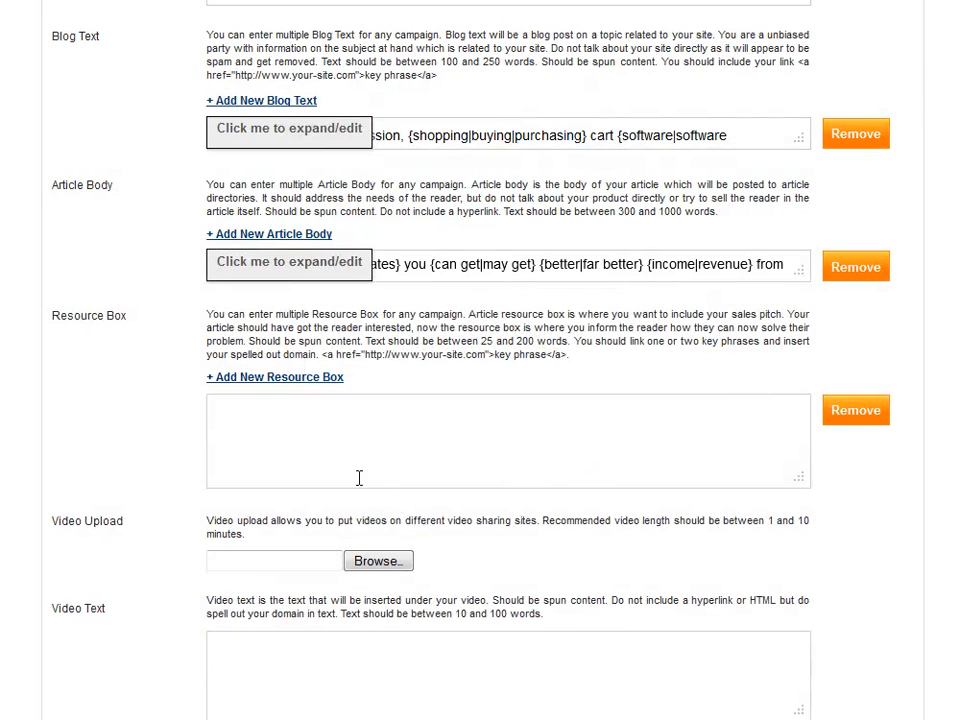
pyautogui.click(302, 441)
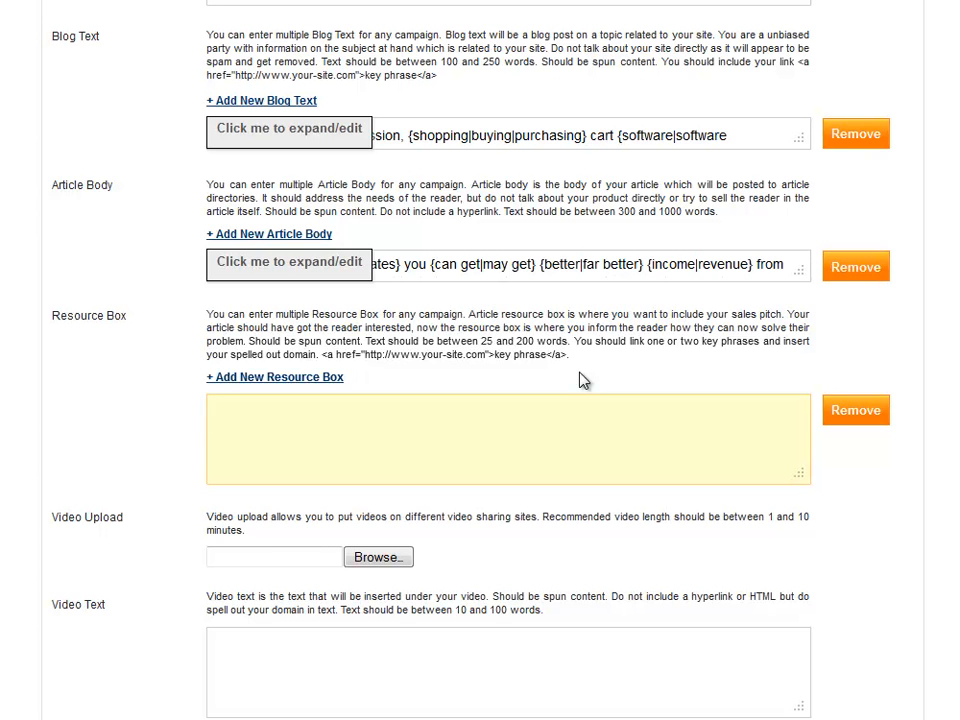
pyautogui.hotkey('ctrl', 'v')
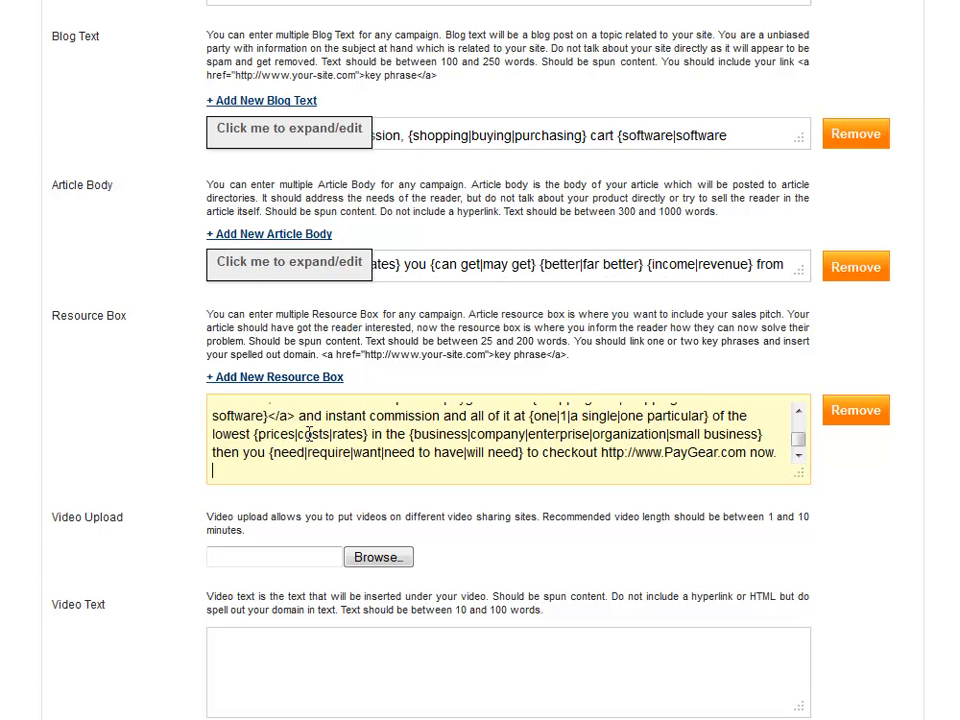
pyautogui.click(798, 412)
pyautogui.click(798, 412)
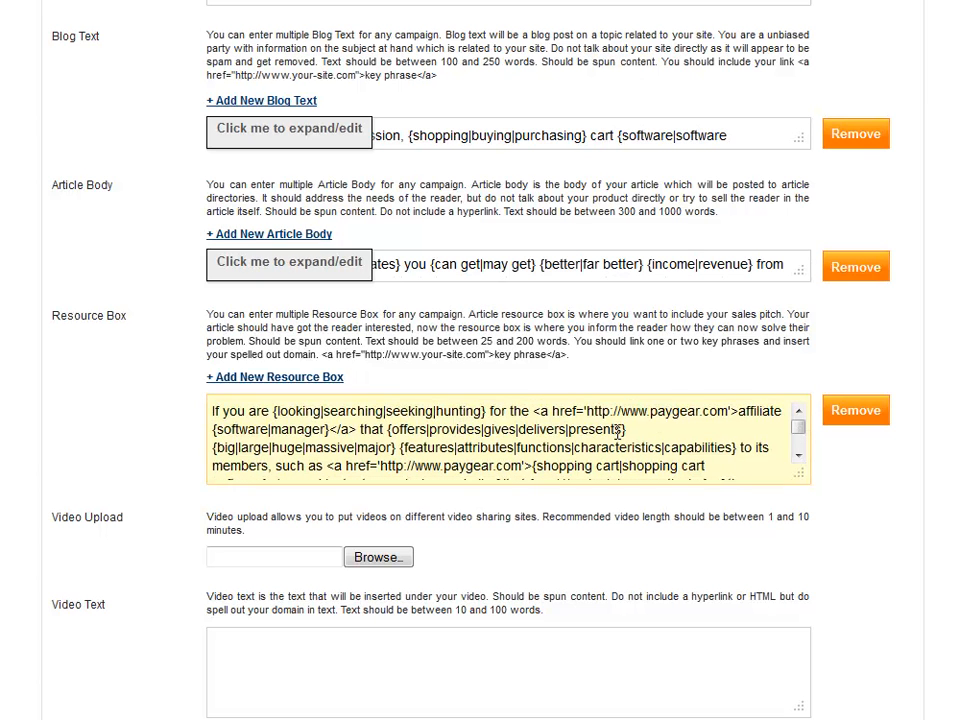
pyautogui.click(798, 455)
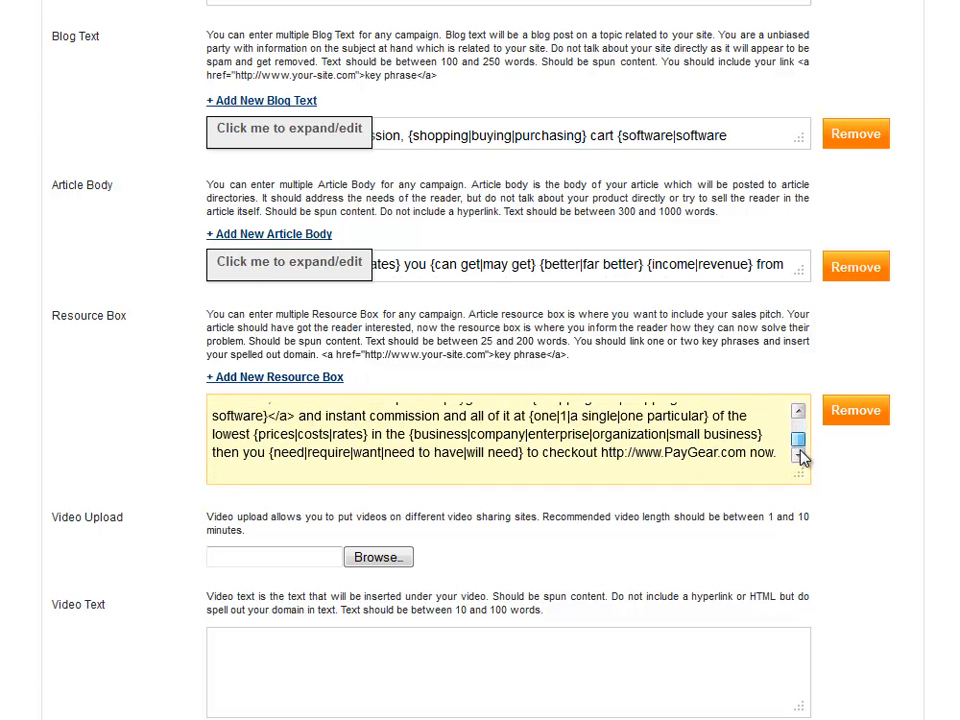
pyautogui.moveTo(747, 453); pyautogui.dragTo(601, 454)
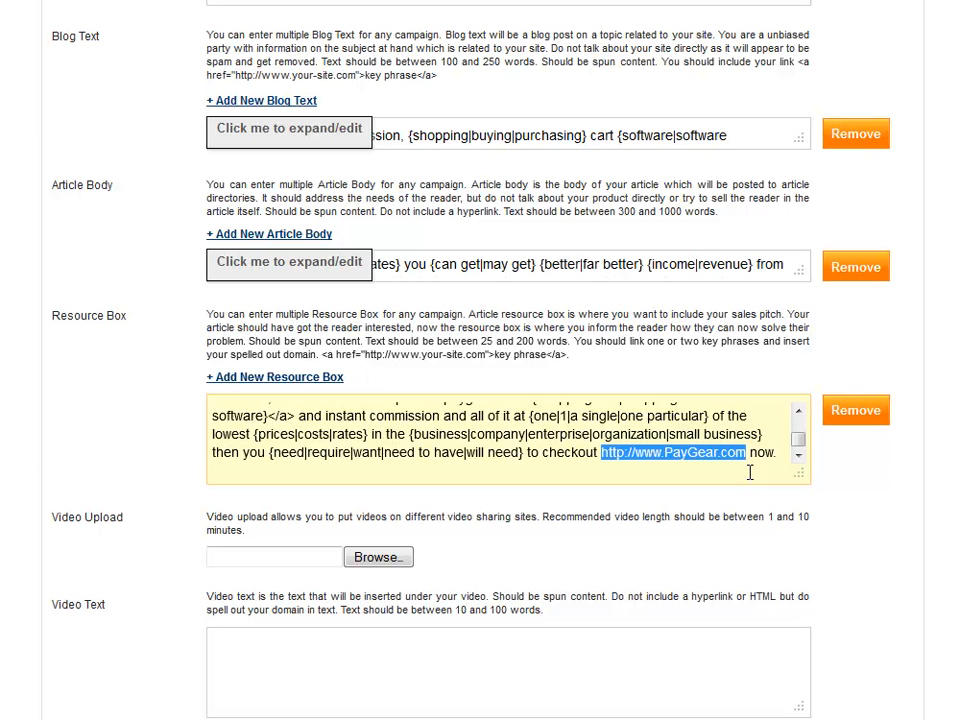
pyautogui.click(548, 440)
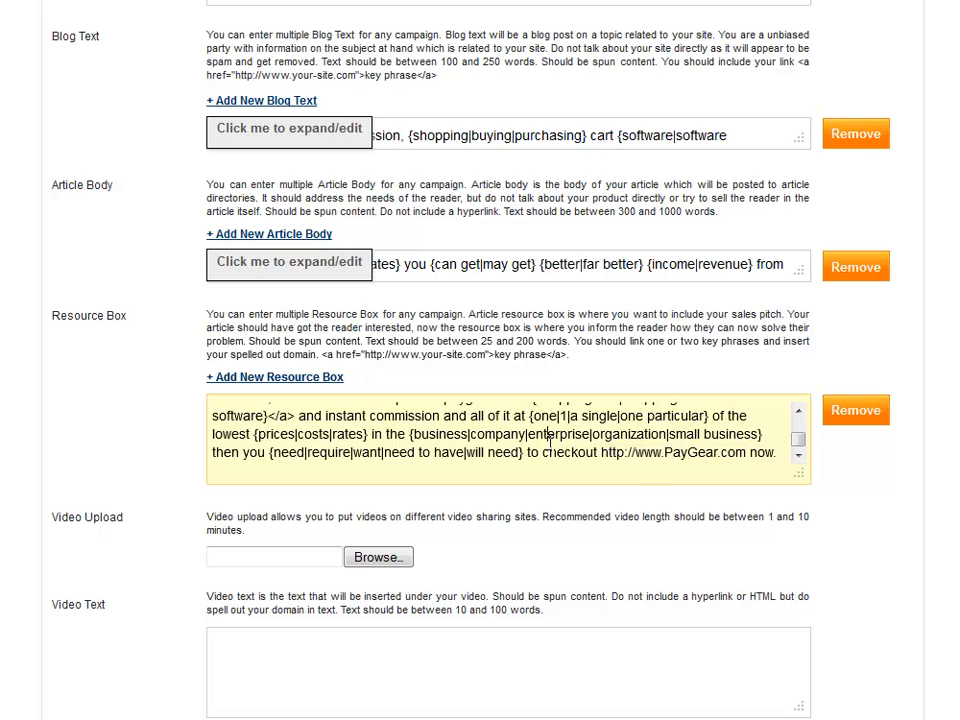
pyautogui.click(245, 508)
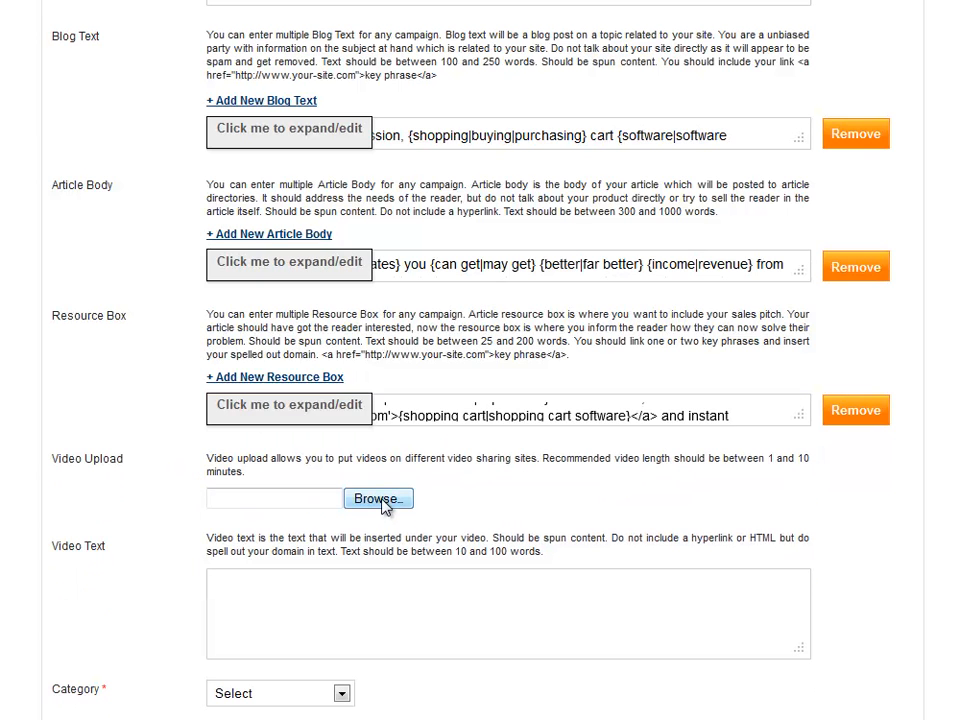
# Step: Attach paygear.mp4 as the campaign video and paste the spun PayGear video text
pyautogui.click(377, 498)
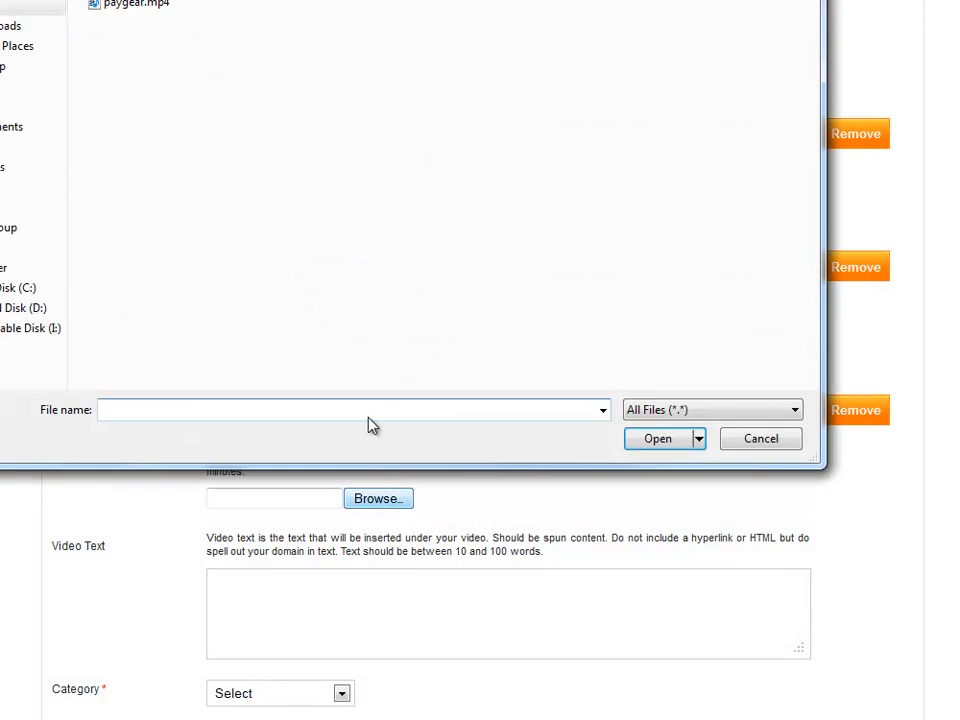
pyautogui.doubleClick(138, 7)
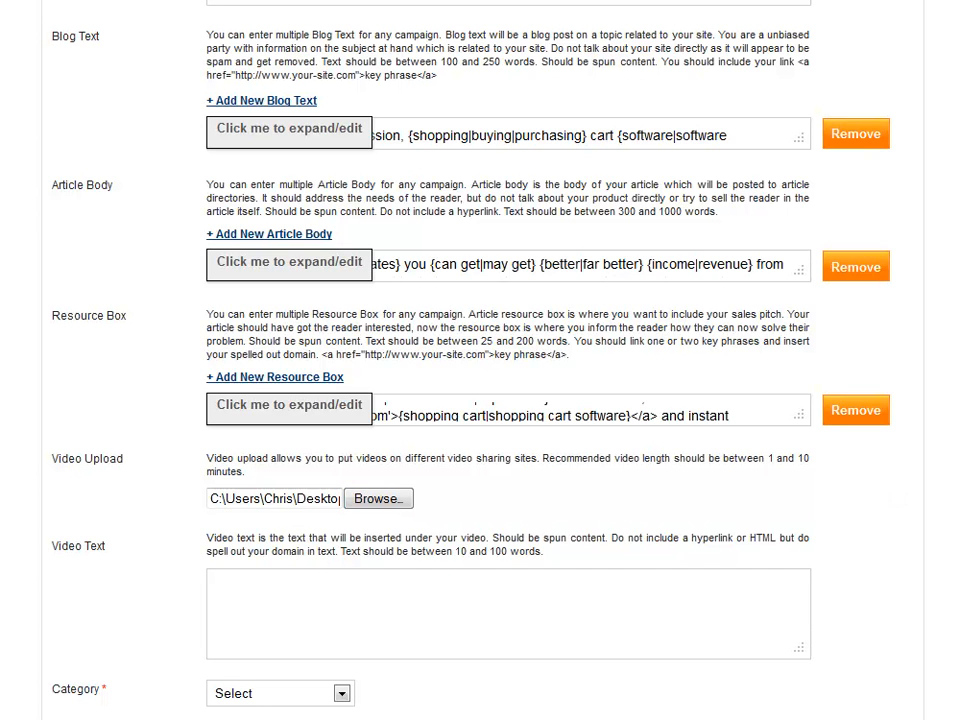
pyautogui.click(465, 614)
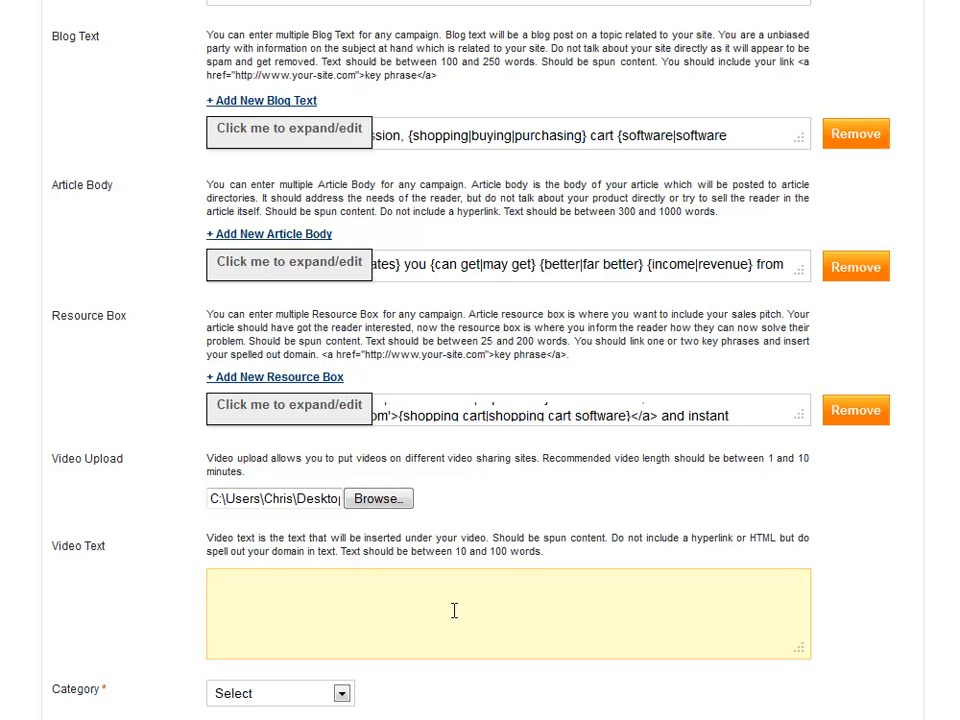
pyautogui.write('http://www.PayGear.com affiliate management {software|manager} has far {more|much more|a lot more|far more|additional} {selling|promoting} tools than any other affiliate {system|application} in the world {today|these days|right now|nowadays|currently}.')
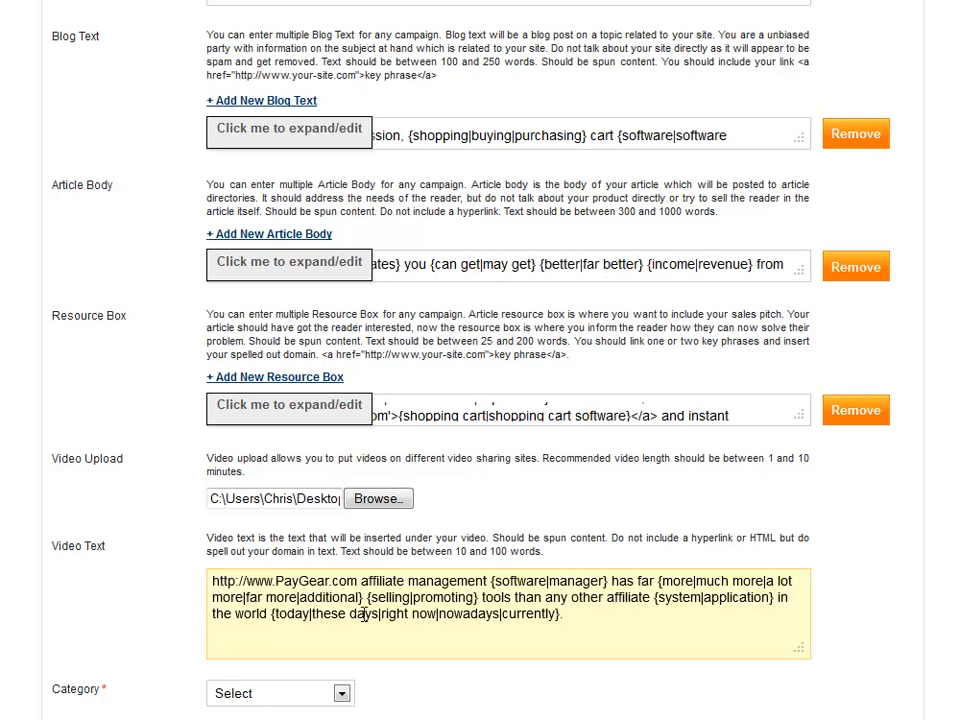
pyautogui.moveTo(213, 581); pyautogui.dragTo(357, 583)
pyautogui.click(438, 613)
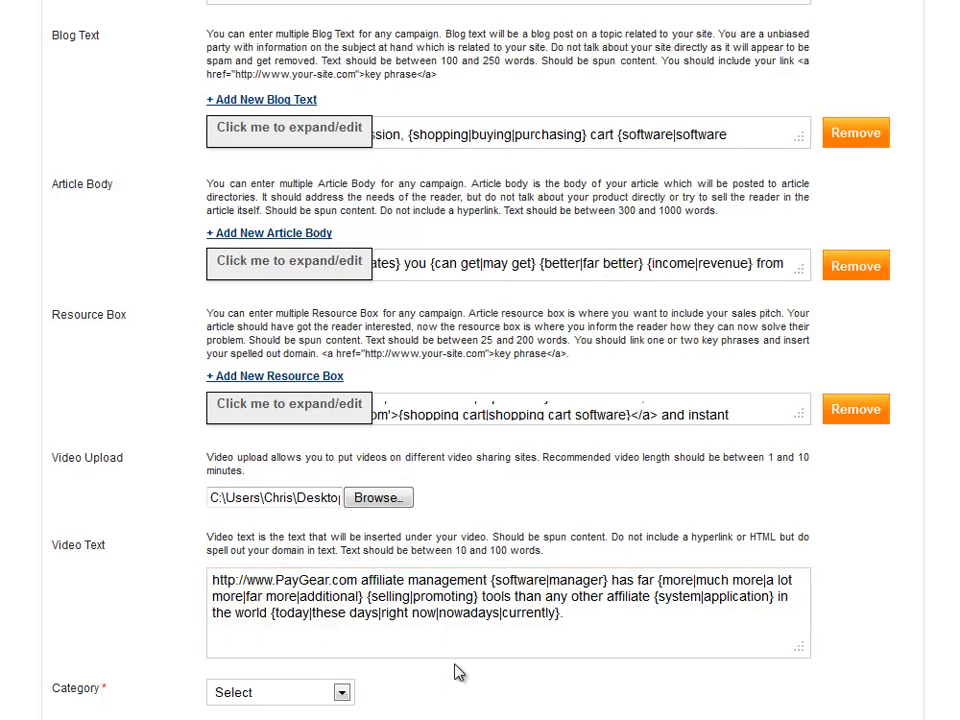
# Step: Set the campaign category to Marketing
pyautogui.click(340, 693)
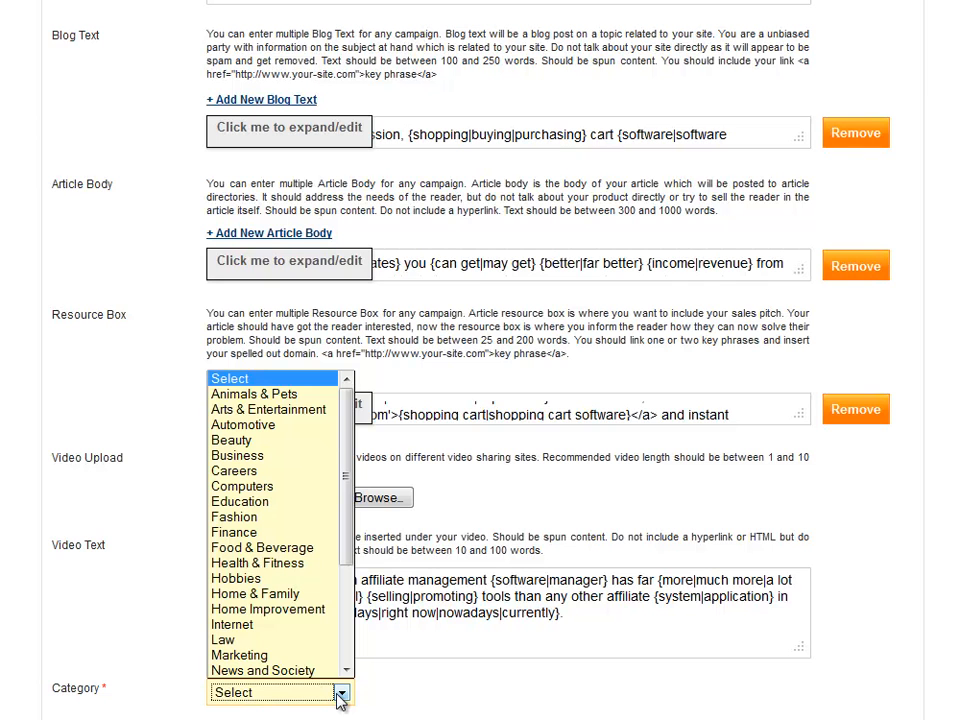
pyautogui.click(282, 654)
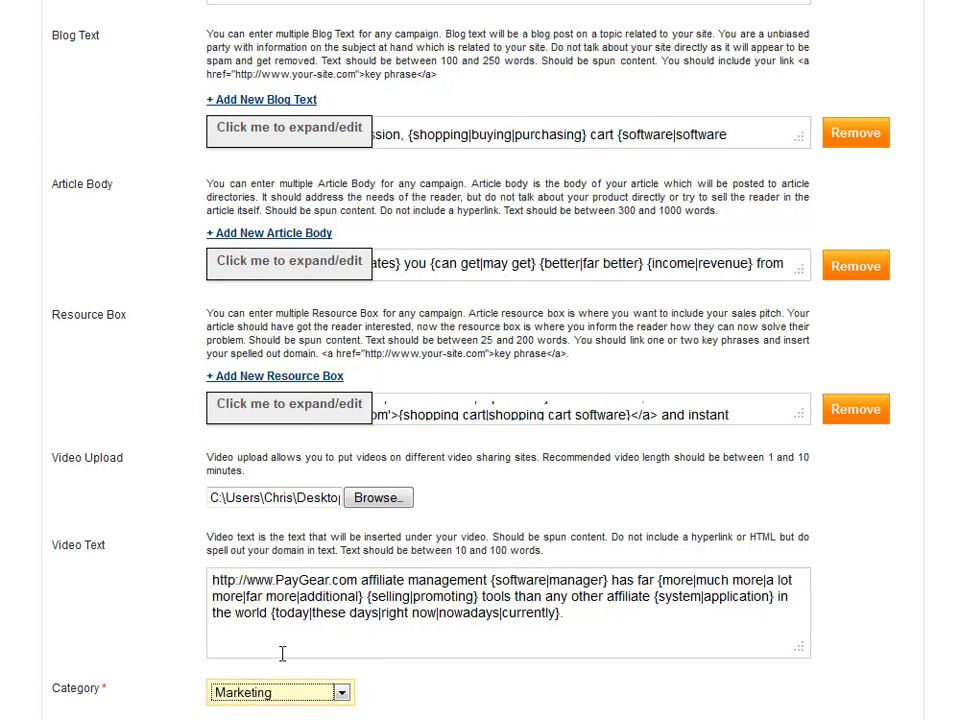
pyautogui.click(154, 643)
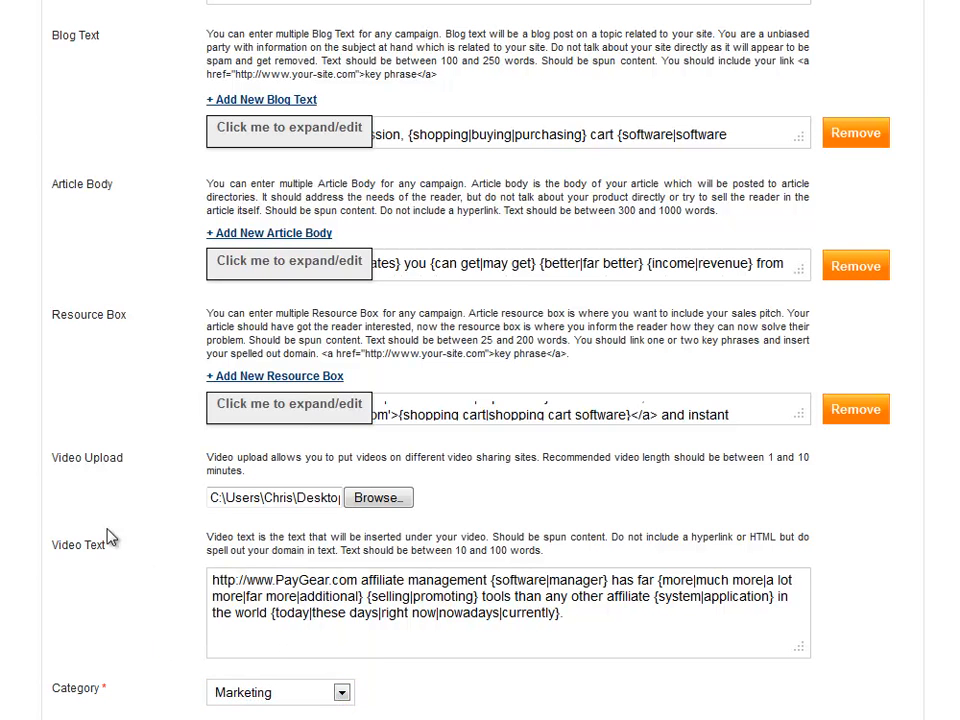
pyautogui.scroll(-5, 115, 540)
# Step: Enter the contact's phone number and the company name 'Affiliate Systems'
pyautogui.scroll(-2, 180, 468)
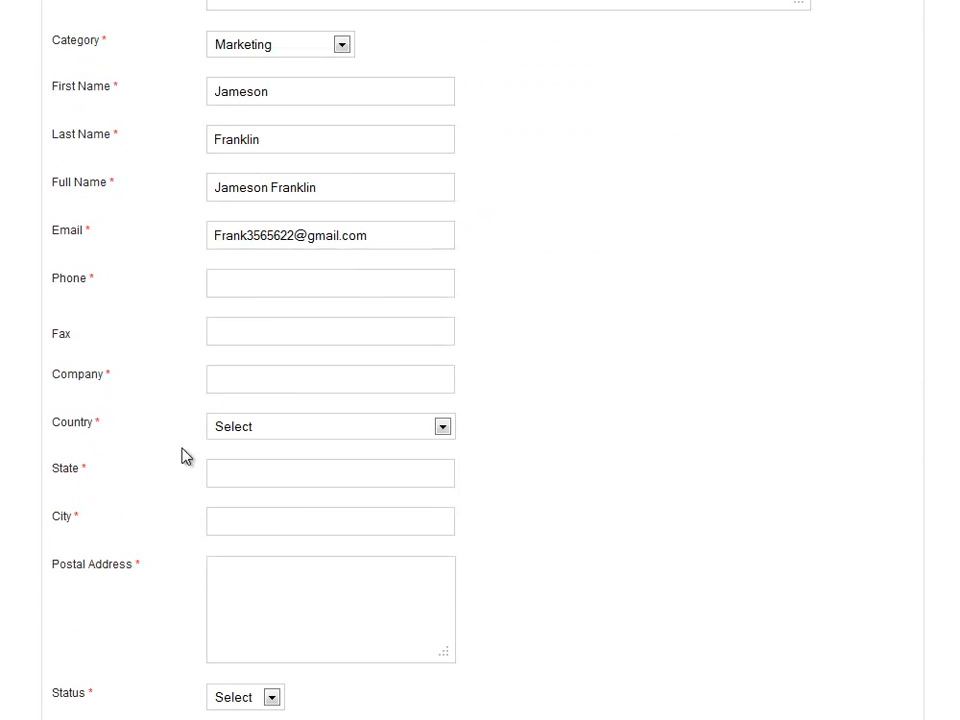
pyautogui.click(275, 281)
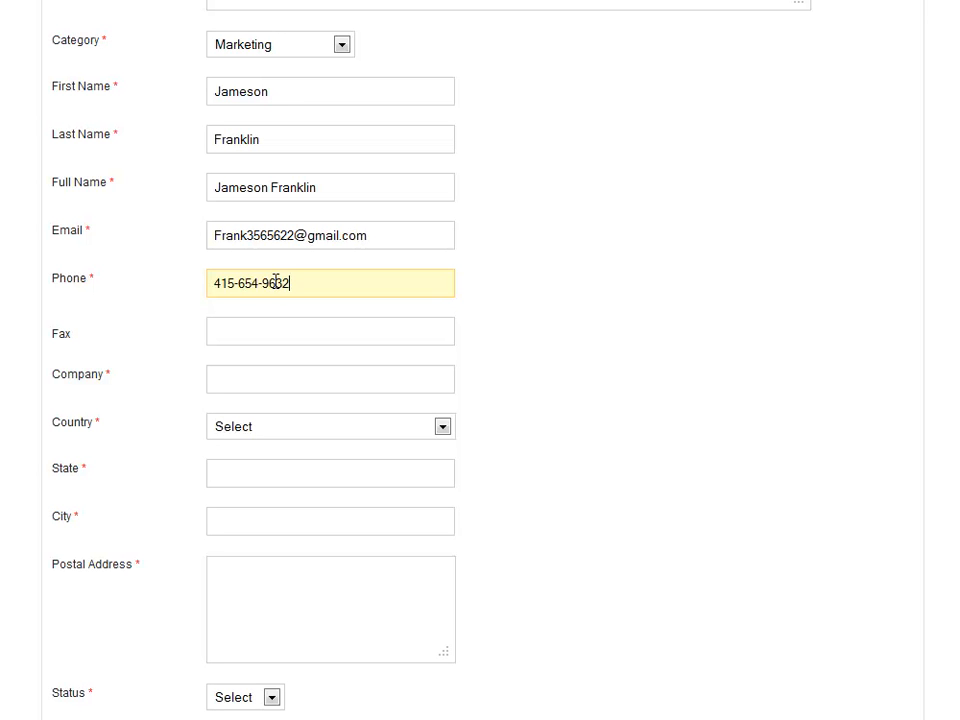
pyautogui.click(264, 379)
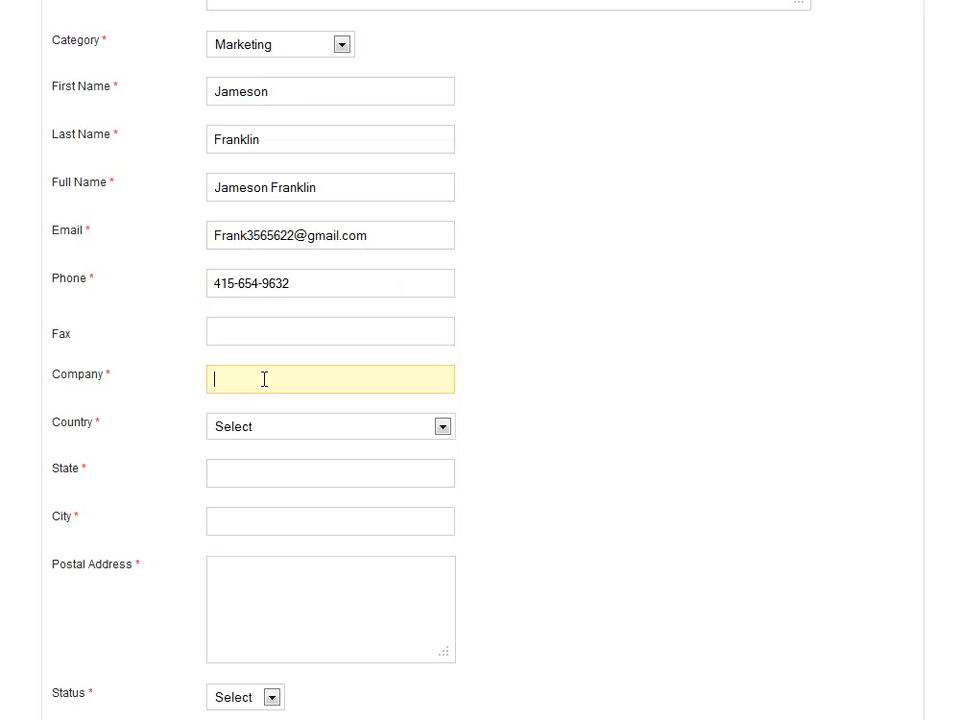
pyautogui.click(212, 375)
pyautogui.write('Affiliate Systems')
# Step: Set country United States, state CA, city San Francisco, and enter the street address
pyautogui.click(242, 431)
pyautogui.click(264, 461)
pyautogui.click(265, 475)
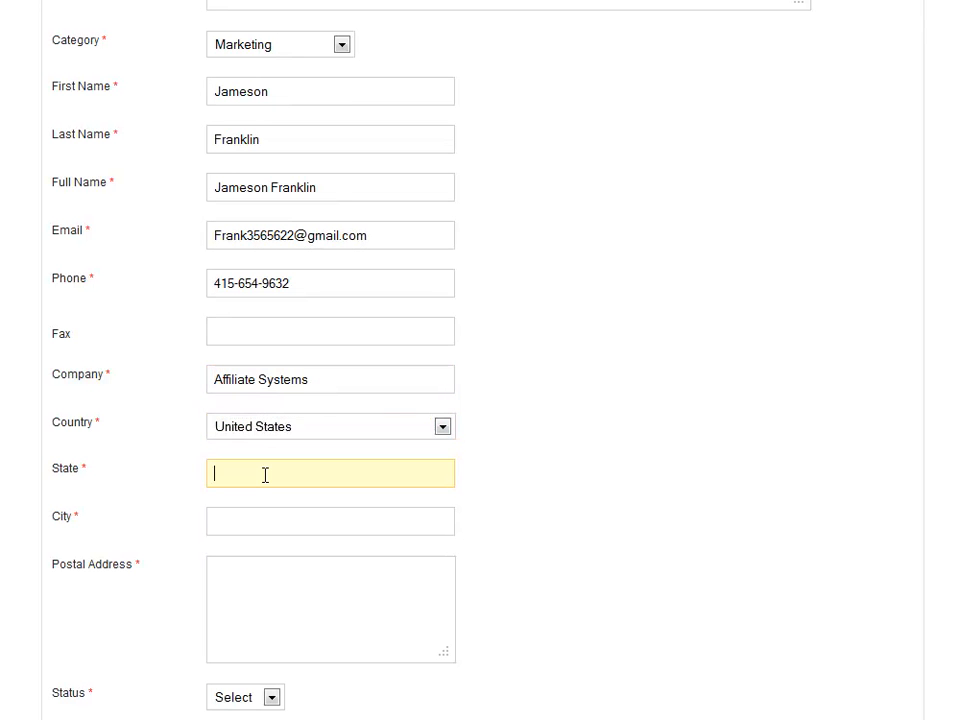
pyautogui.write('CA')
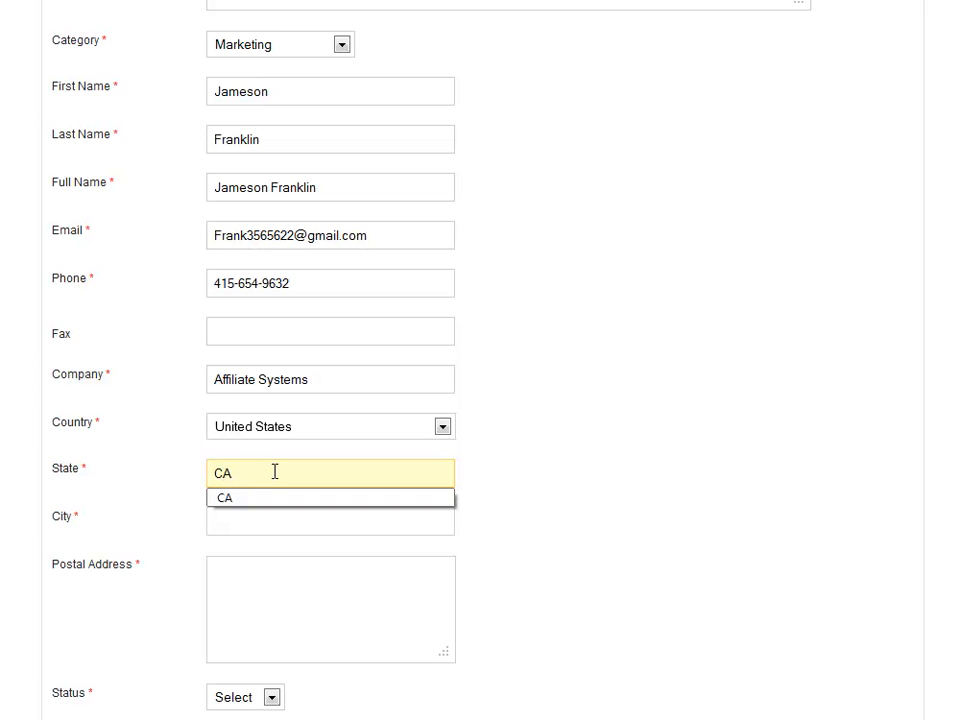
pyautogui.click(259, 525)
pyautogui.click(259, 525)
pyautogui.click(259, 548)
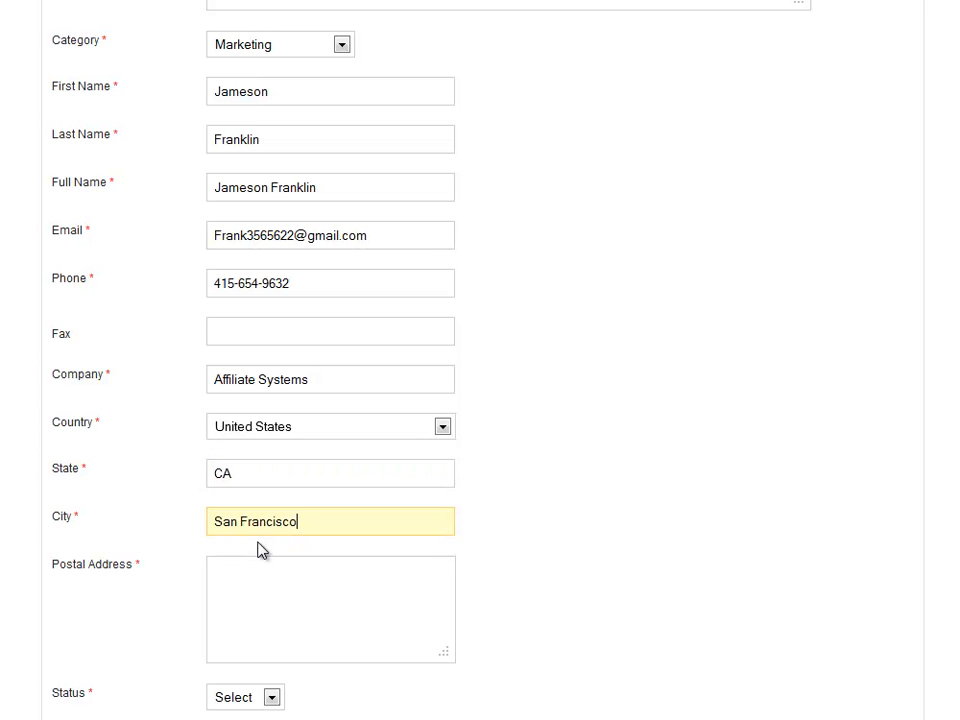
pyautogui.click(264, 607)
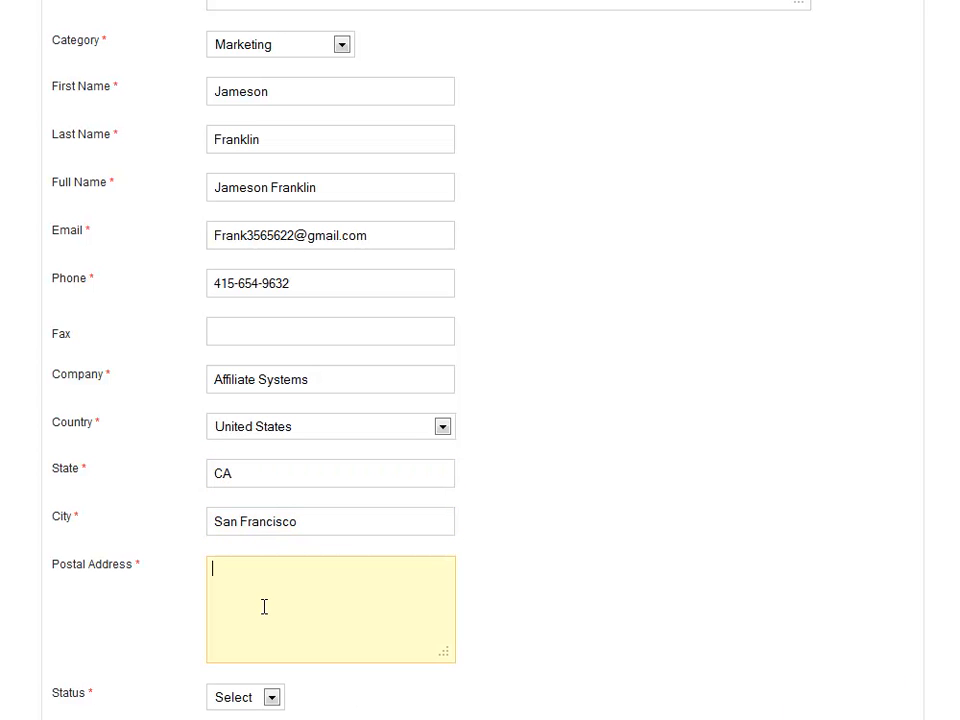
pyautogui.press('Tab')
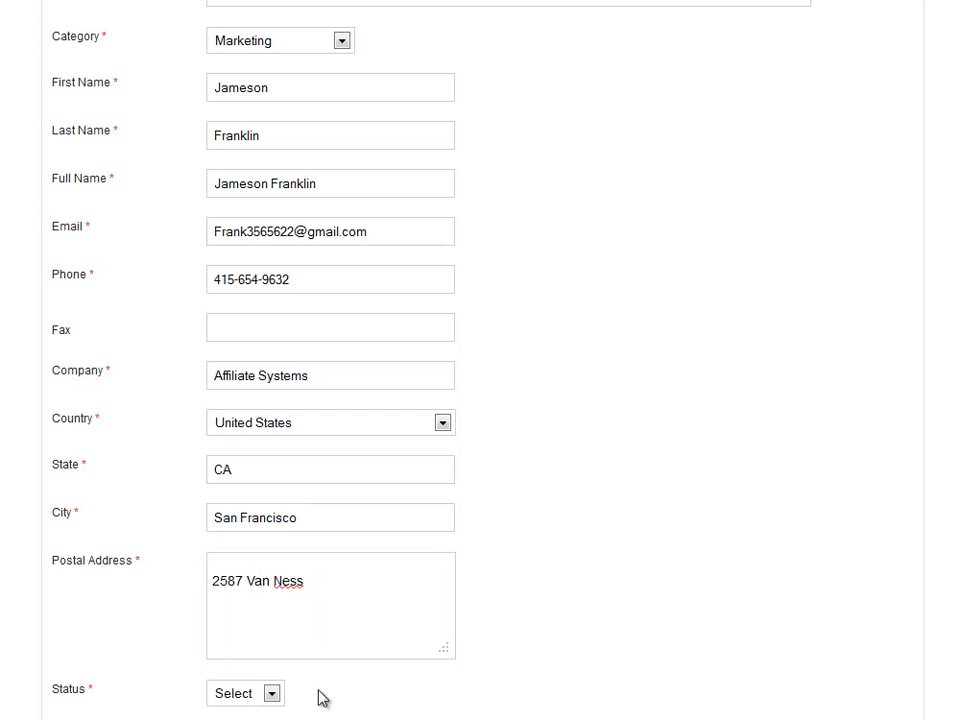
pyautogui.scroll(-2, 319, 690)
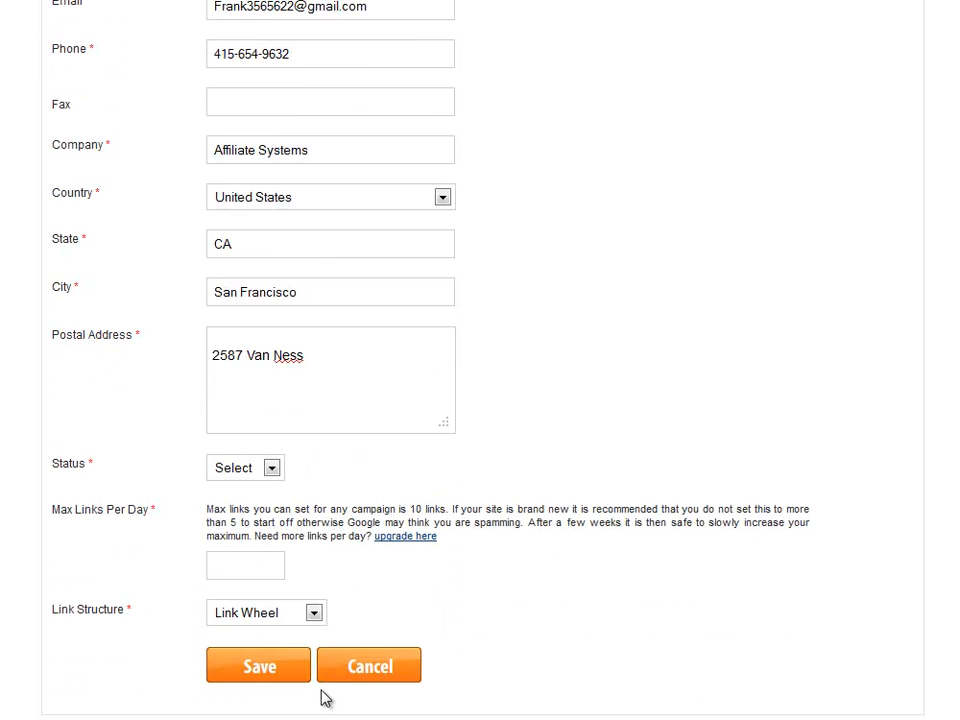
# Step: Set the campaign status to Active with a maximum of 3 links per day
pyautogui.click(271, 467)
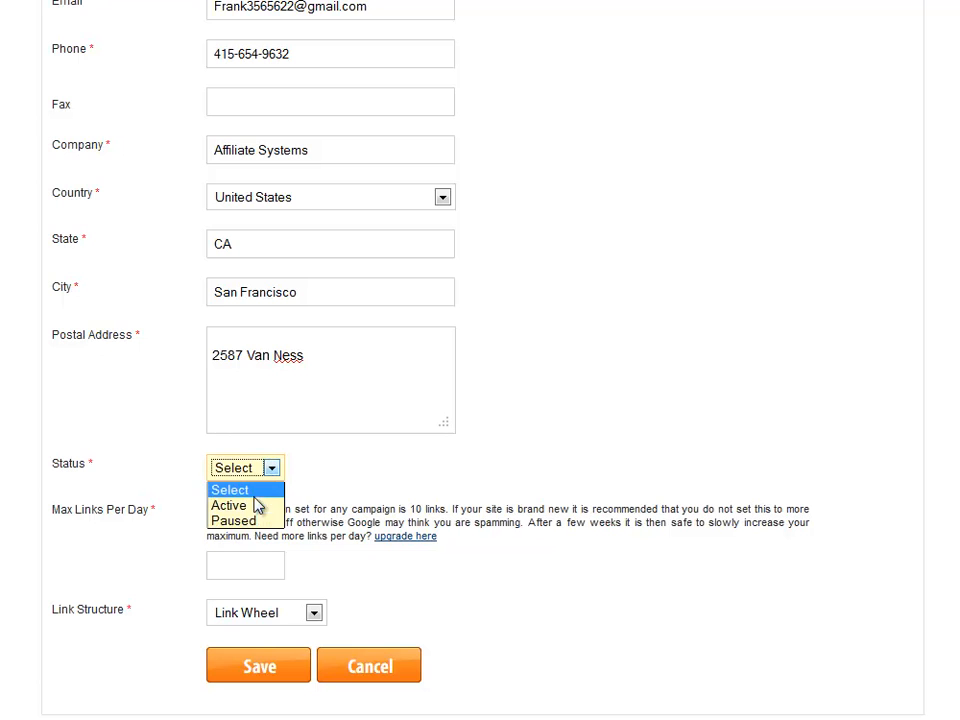
pyautogui.click(257, 506)
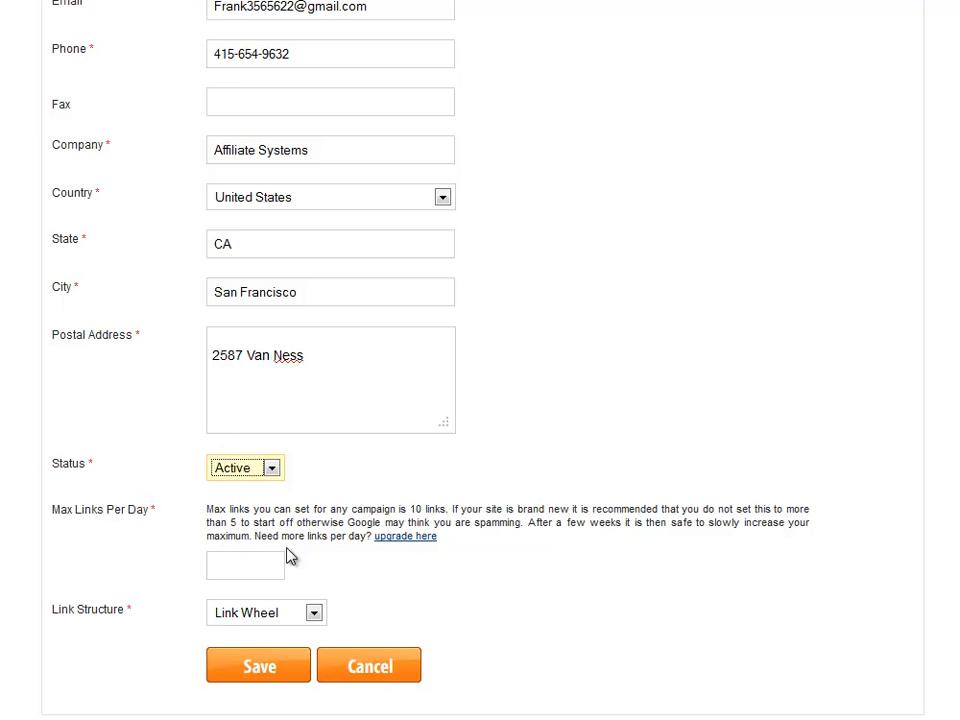
pyautogui.click(253, 565)
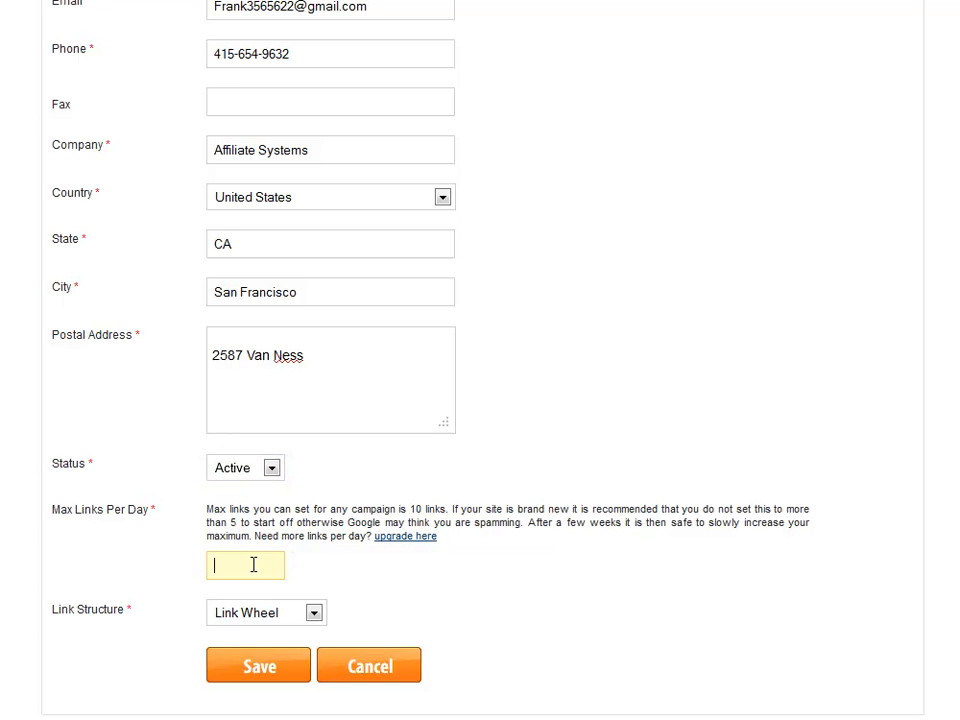
pyautogui.write('3')
pyautogui.click(340, 593)
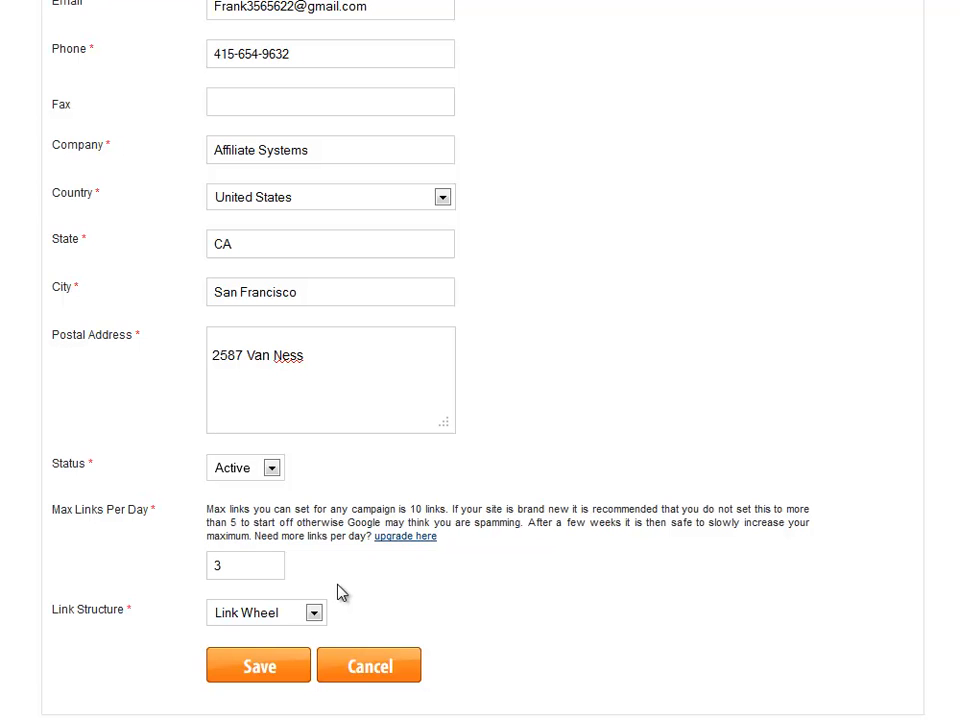
# Step: Keep Link Wheel as the link structure and save the campaign
pyautogui.click(314, 615)
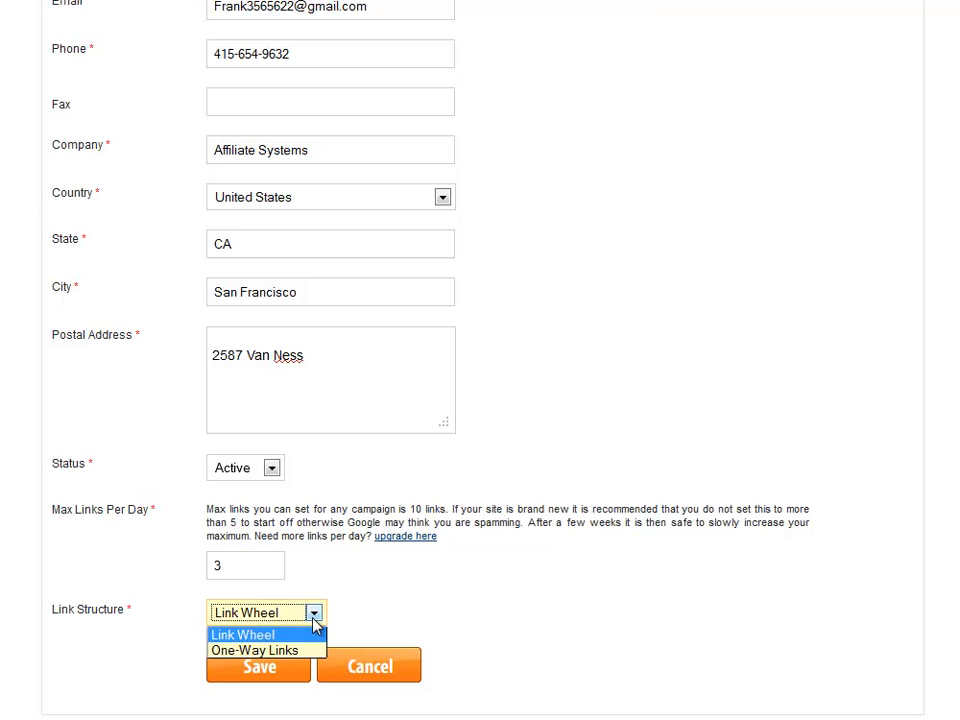
pyautogui.click(264, 636)
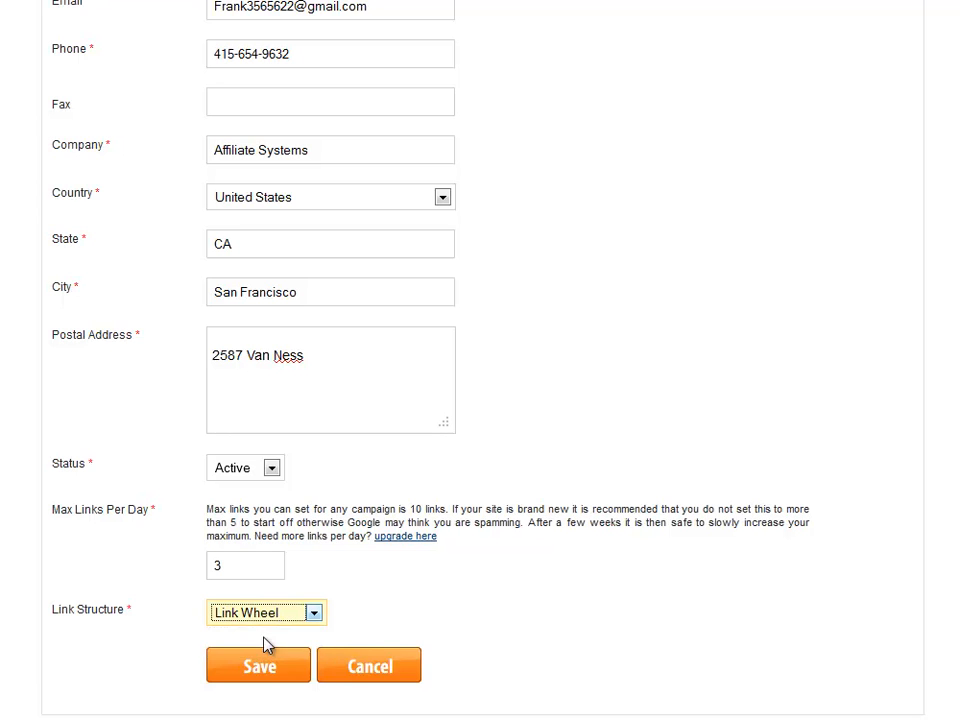
pyautogui.click(243, 673)
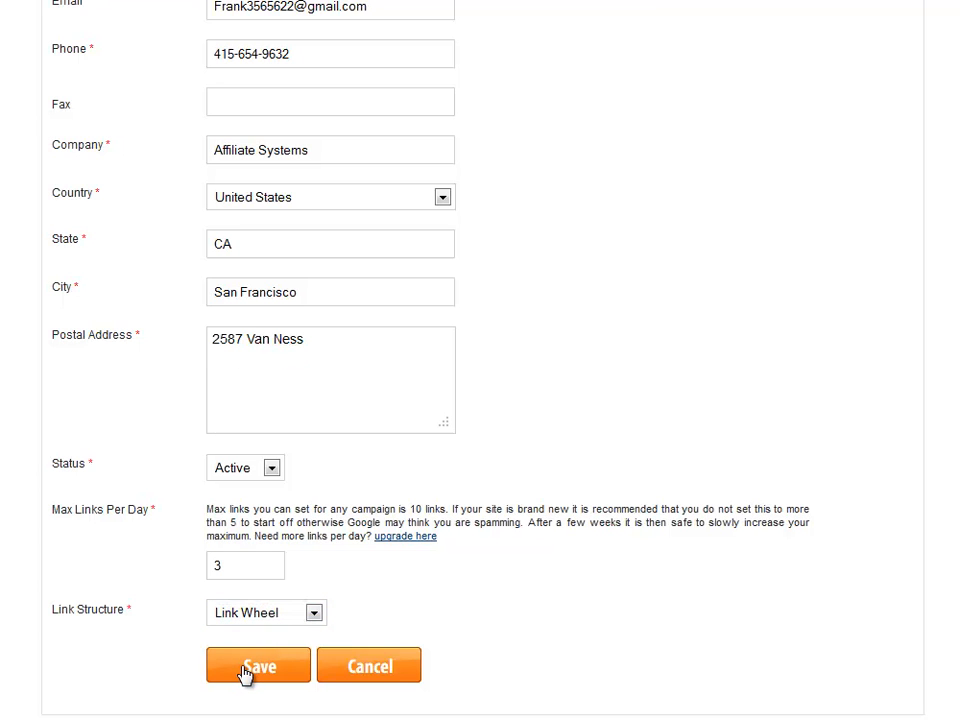